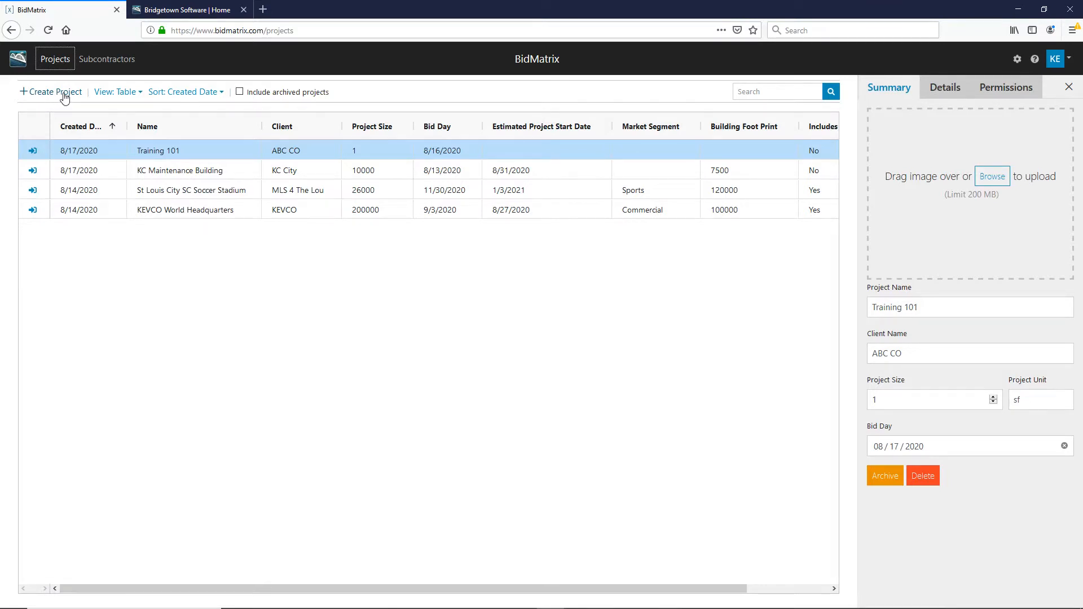
# Start a new project titled with the presenter's first name plus "Sample Project", and enter Owner as the client name
pyautogui.click(64, 94)
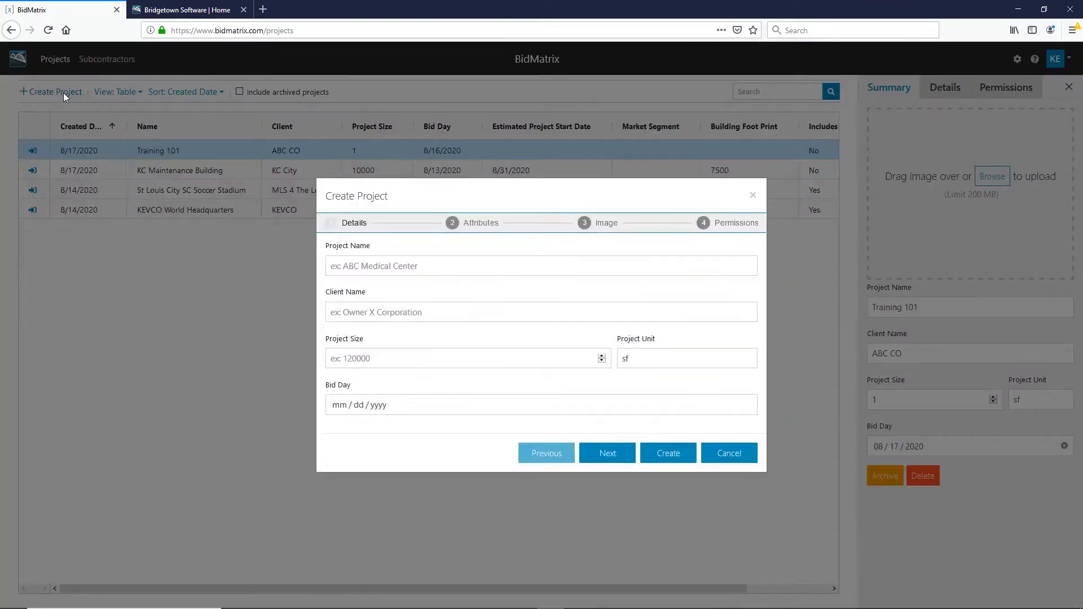
pyautogui.click(361, 266)
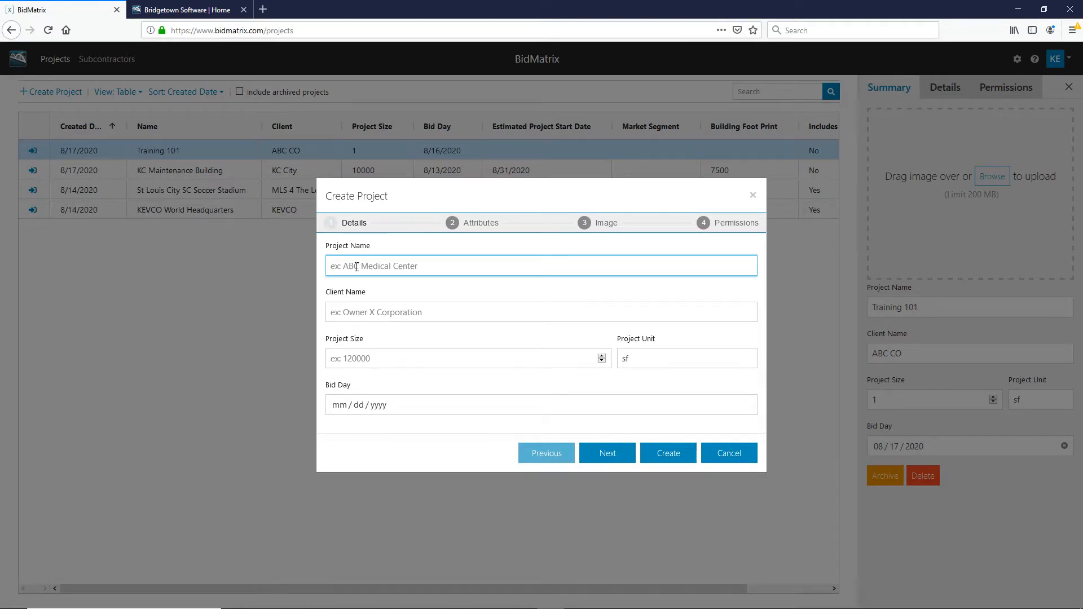
pyautogui.write('Kevin Sample Project')
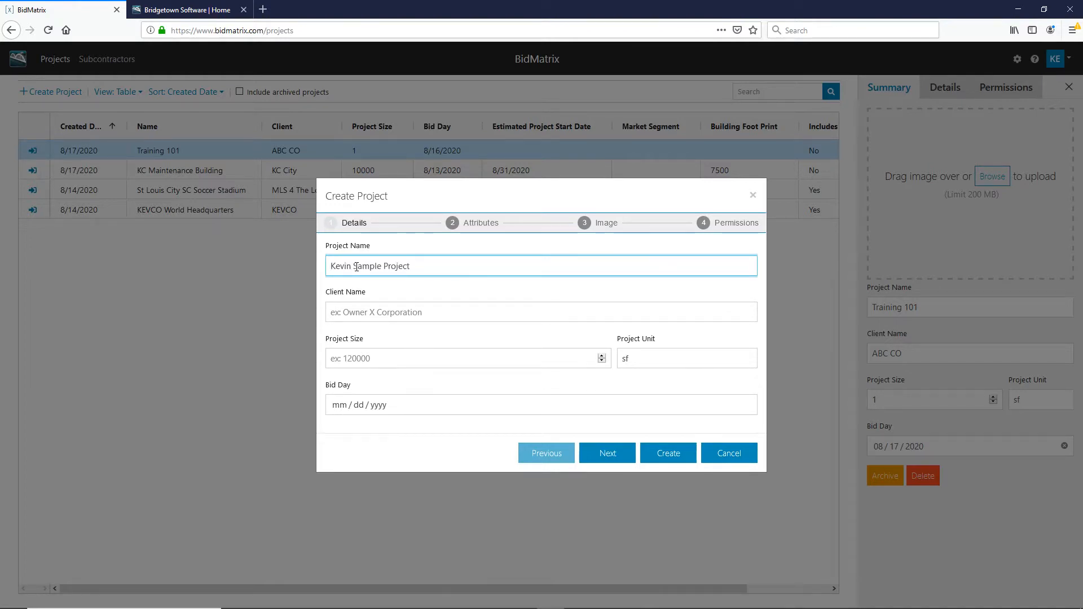
pyautogui.click(352, 313)
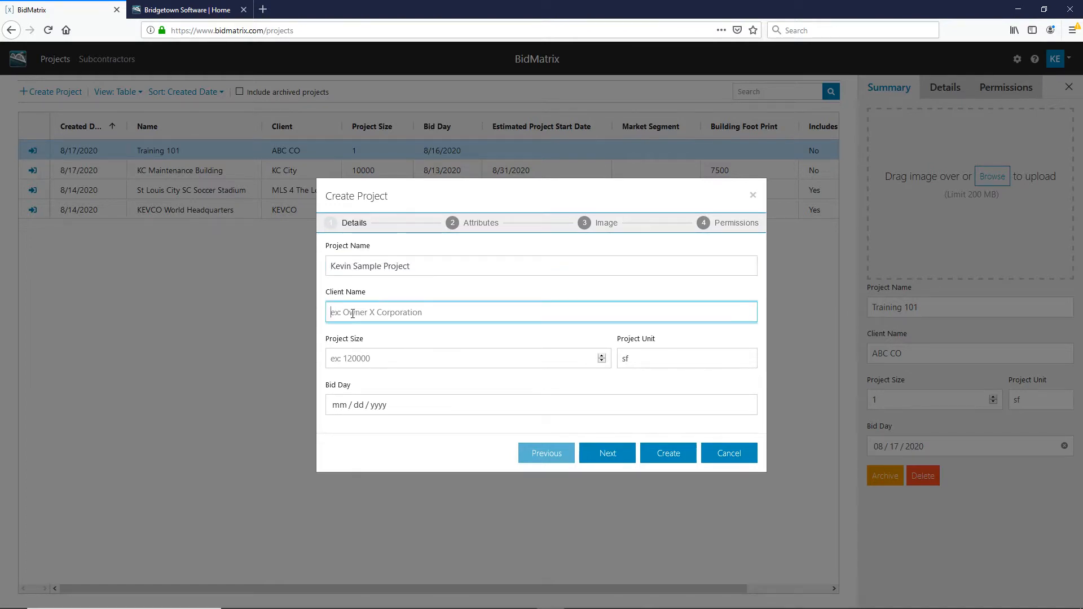
pyautogui.write('Owner')
# Set the new project's size to 20000 sf and its bid day to 08/28/2020
pyautogui.click(382, 358)
pyautogui.write('20000')
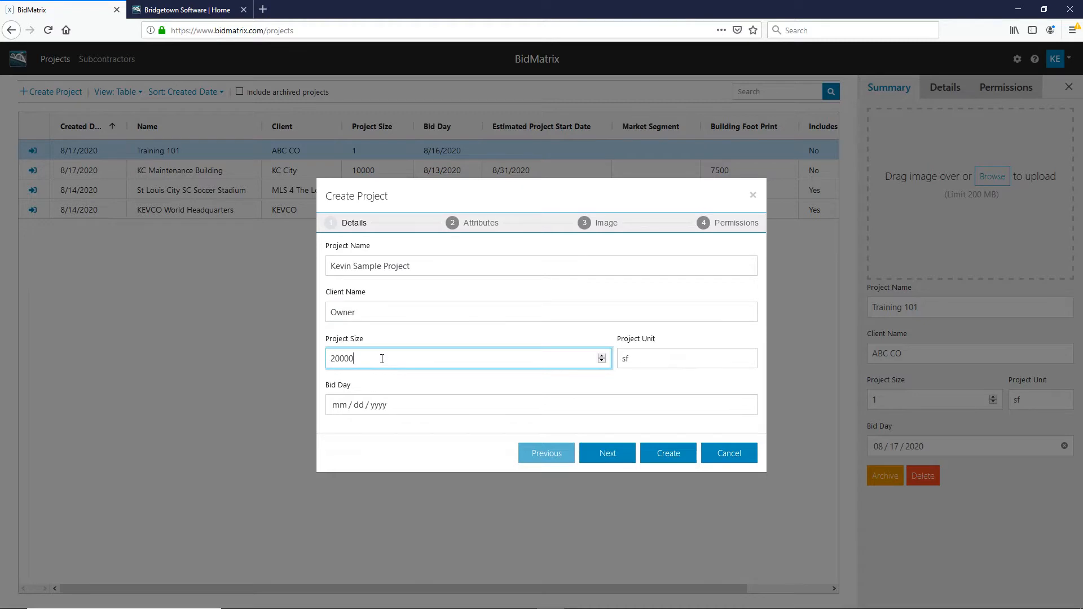
pyautogui.press('Tab')
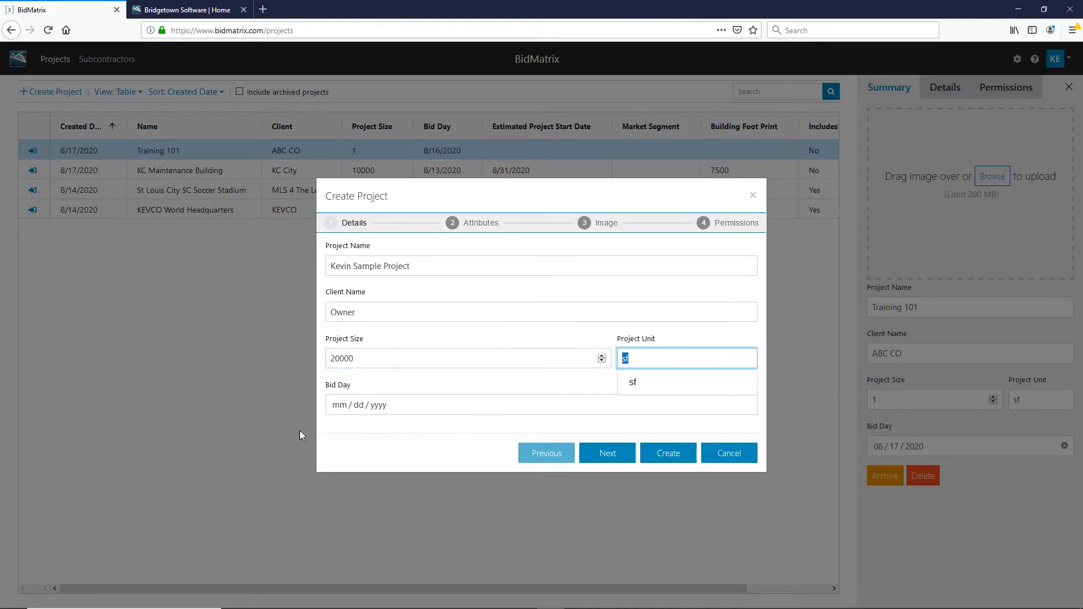
pyautogui.click(395, 408)
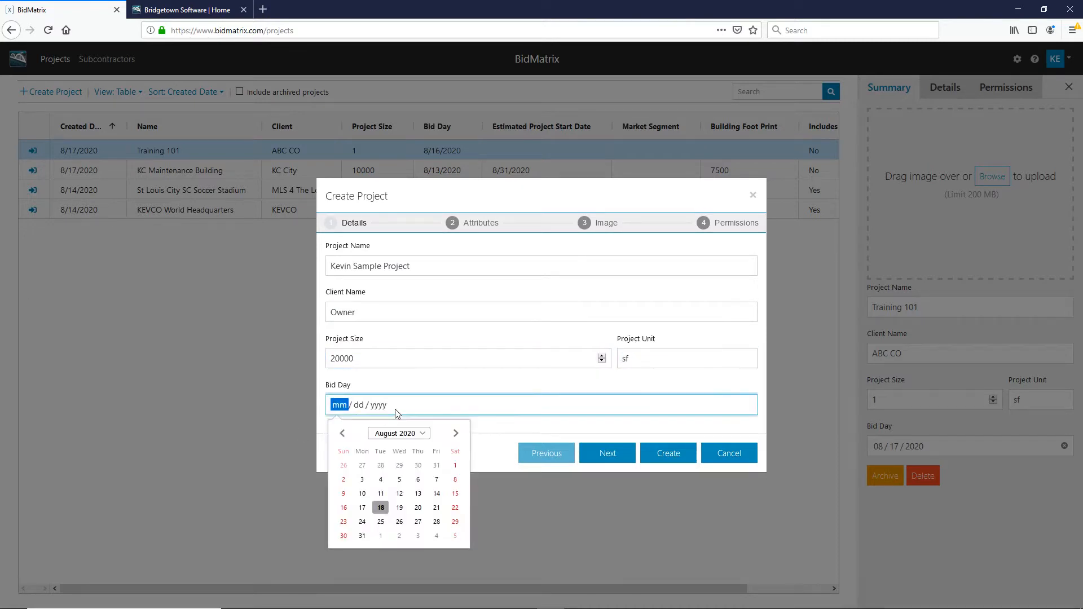
pyautogui.click(437, 521)
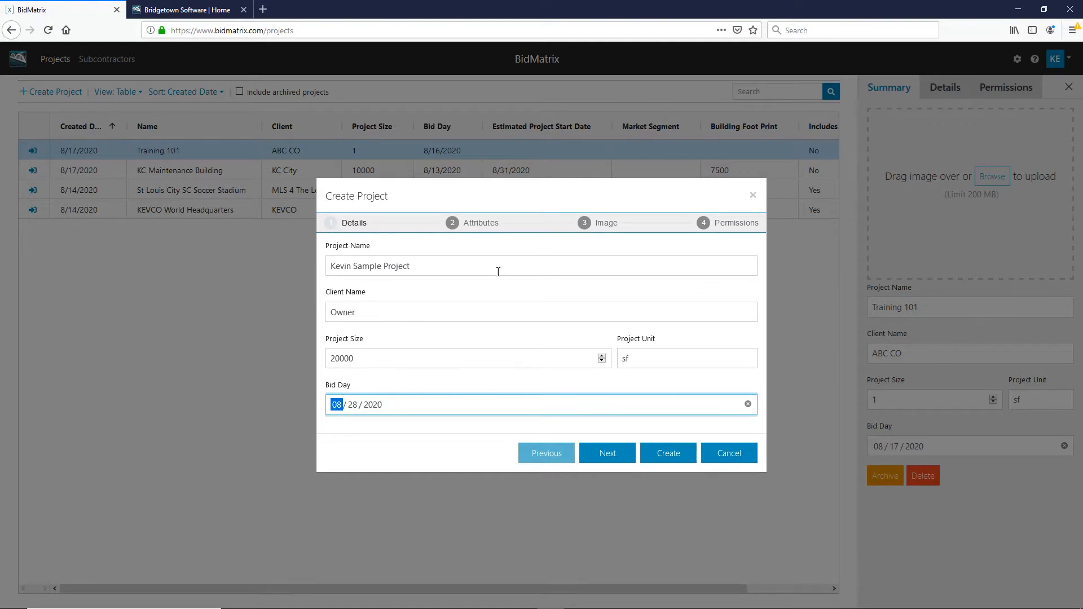
# In the project attributes, set the estimated start date to 08/21/2020 and the market segment to Healthcare
pyautogui.click(614, 456)
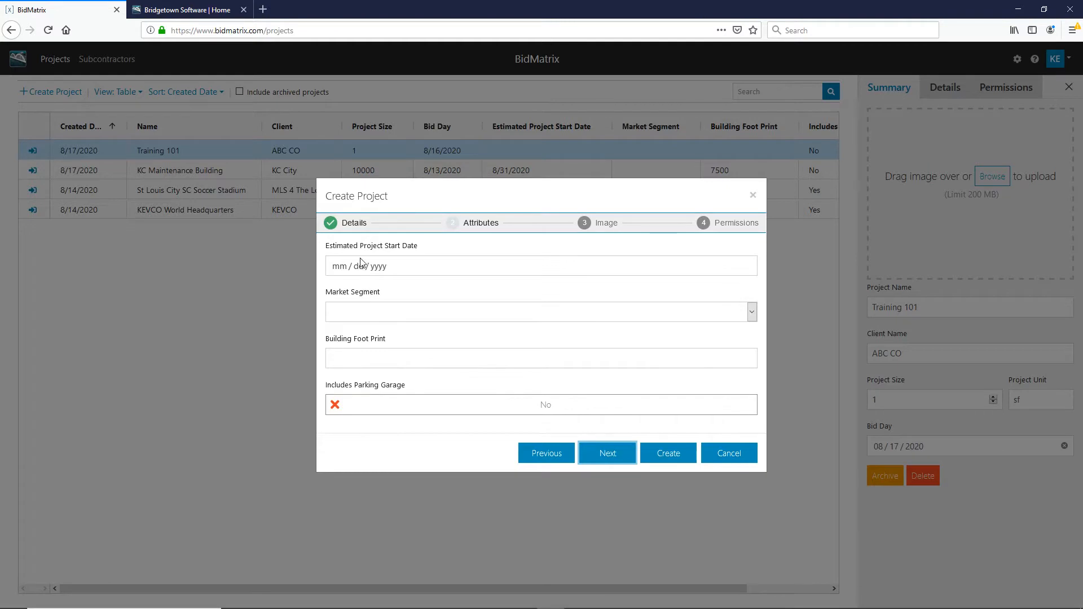
pyautogui.click(387, 271)
pyautogui.click(436, 369)
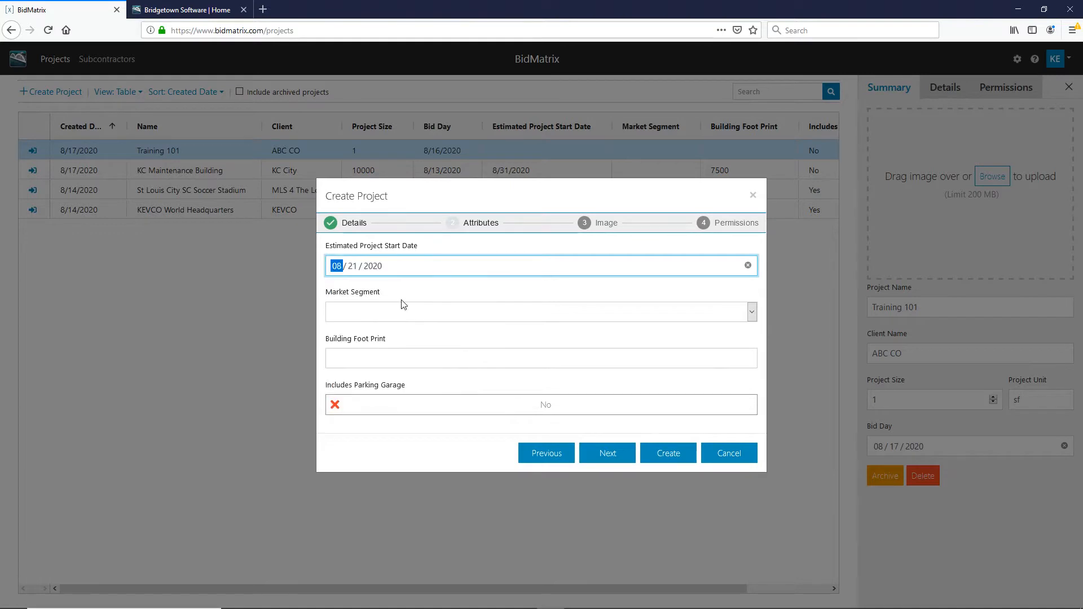
pyautogui.click(751, 312)
pyautogui.click(392, 347)
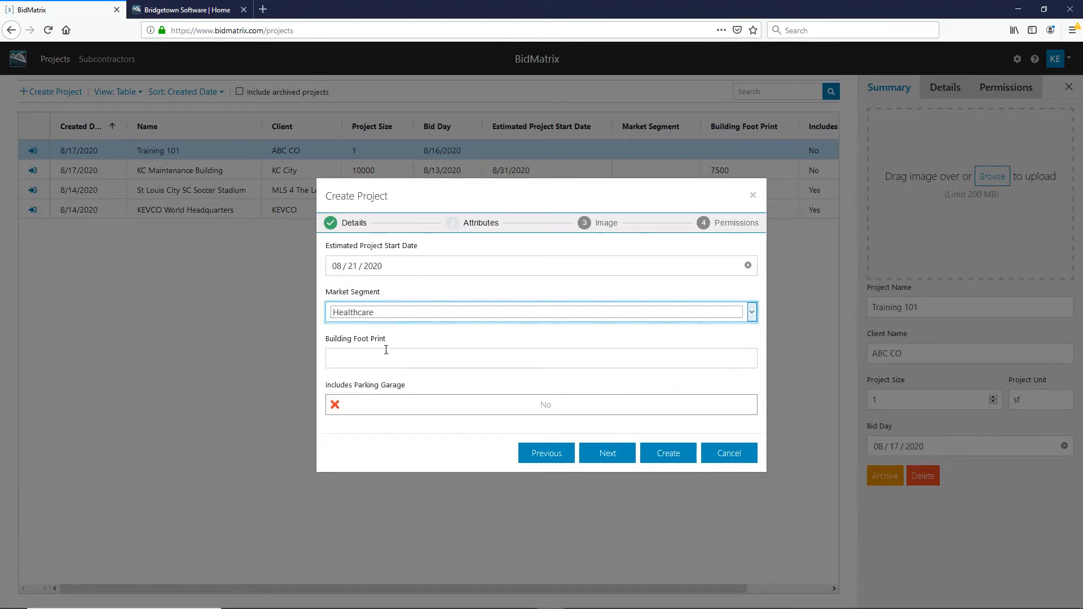
# Set the building foot print to 200000 and mark the project as including a parking garage
pyautogui.click(365, 360)
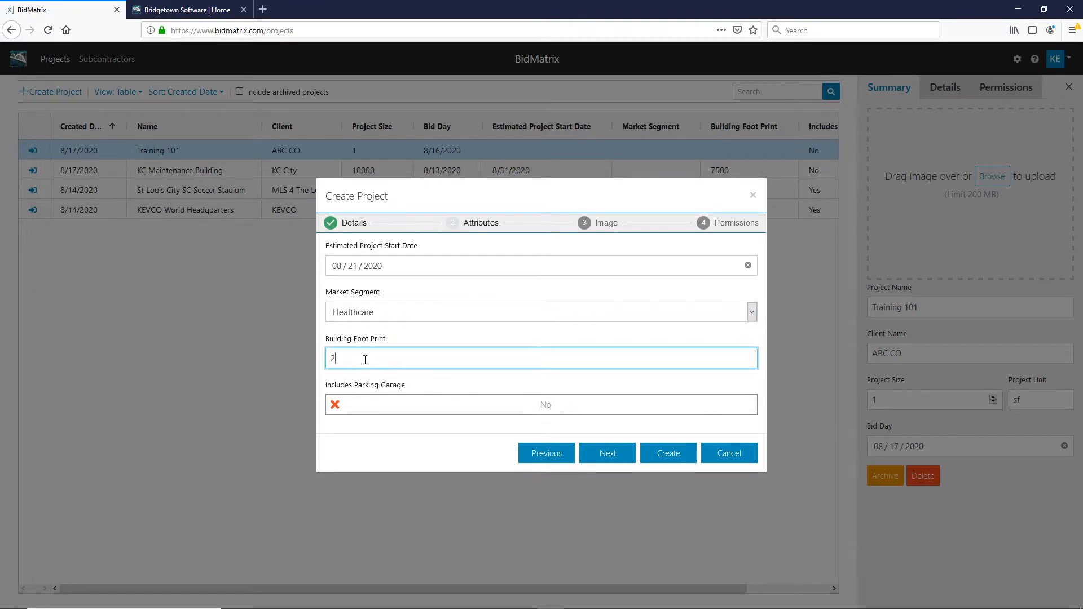
pyautogui.write('200000')
pyautogui.click(547, 407)
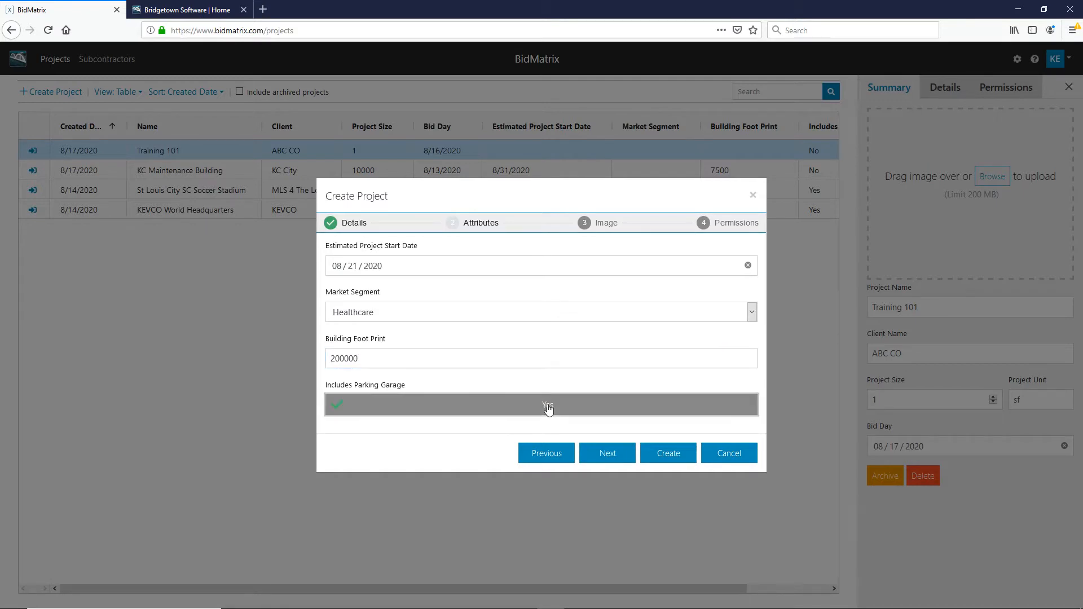
pyautogui.click(547, 408)
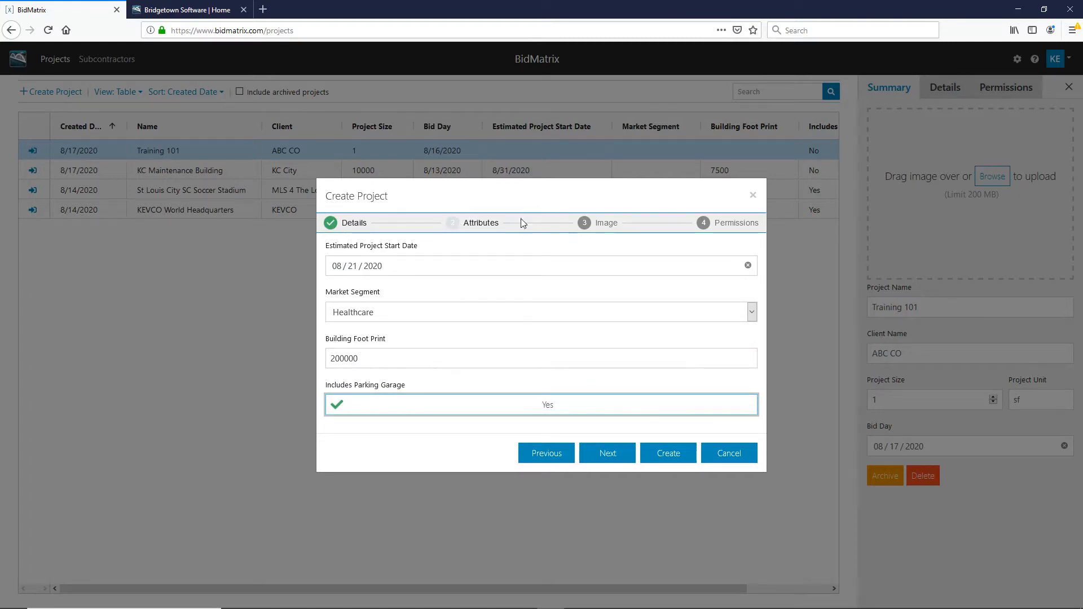
# Skip the project image and set the permissions to Private - Me and those I allow
pyautogui.click(608, 455)
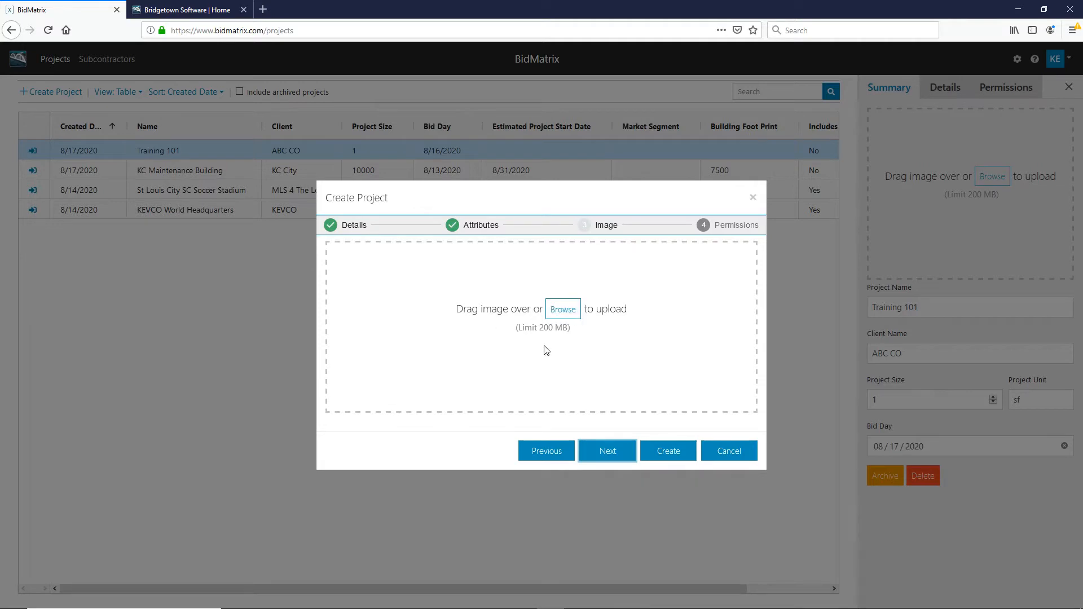
pyautogui.click(602, 452)
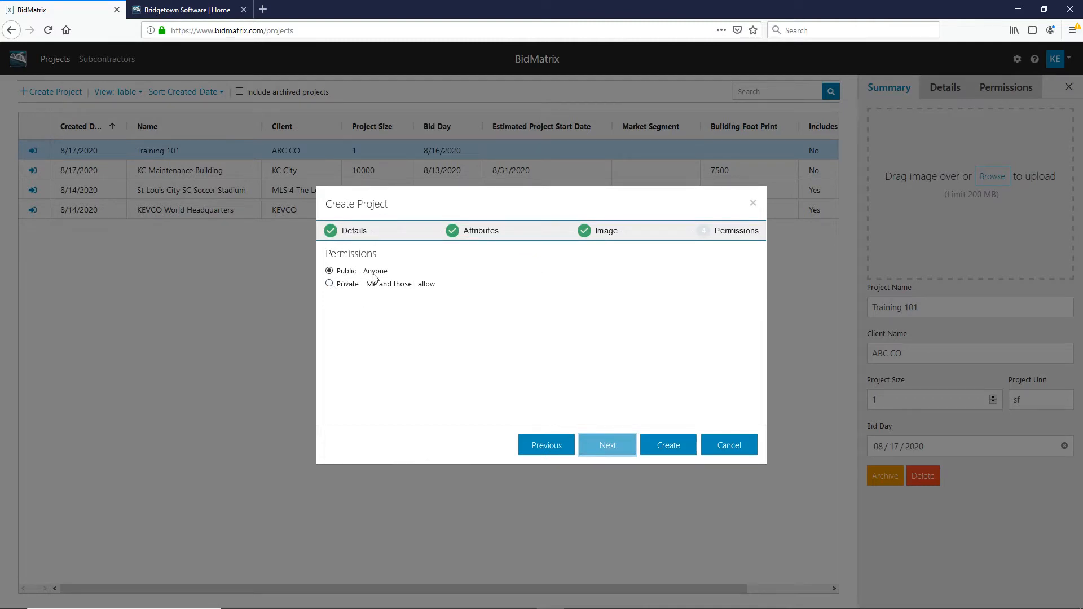
pyautogui.click(329, 284)
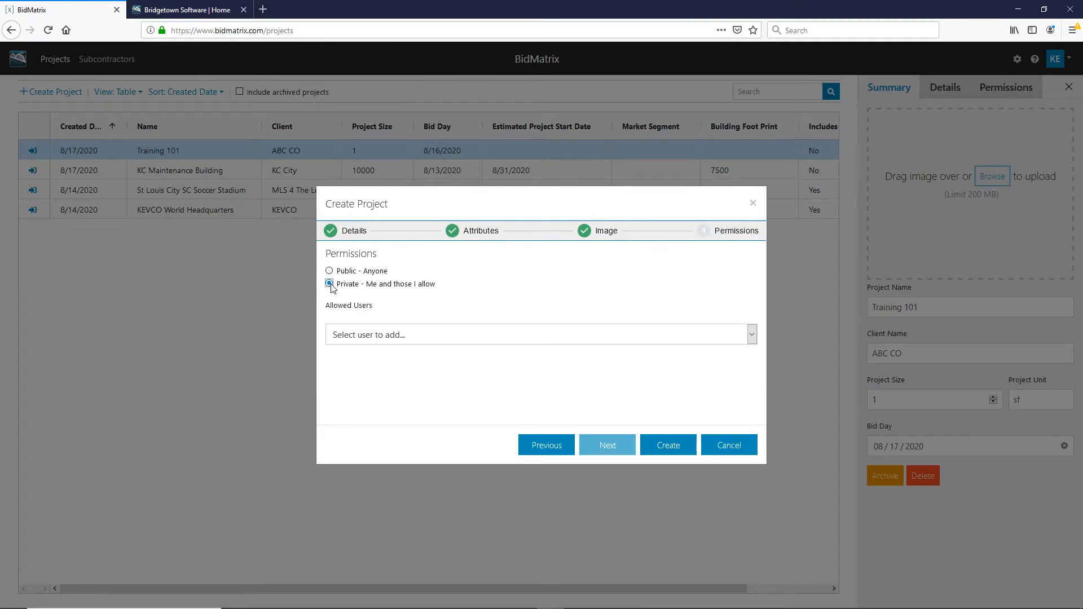
# Add the second and the last listed users to the allowed users, and create the project
pyautogui.click(430, 336)
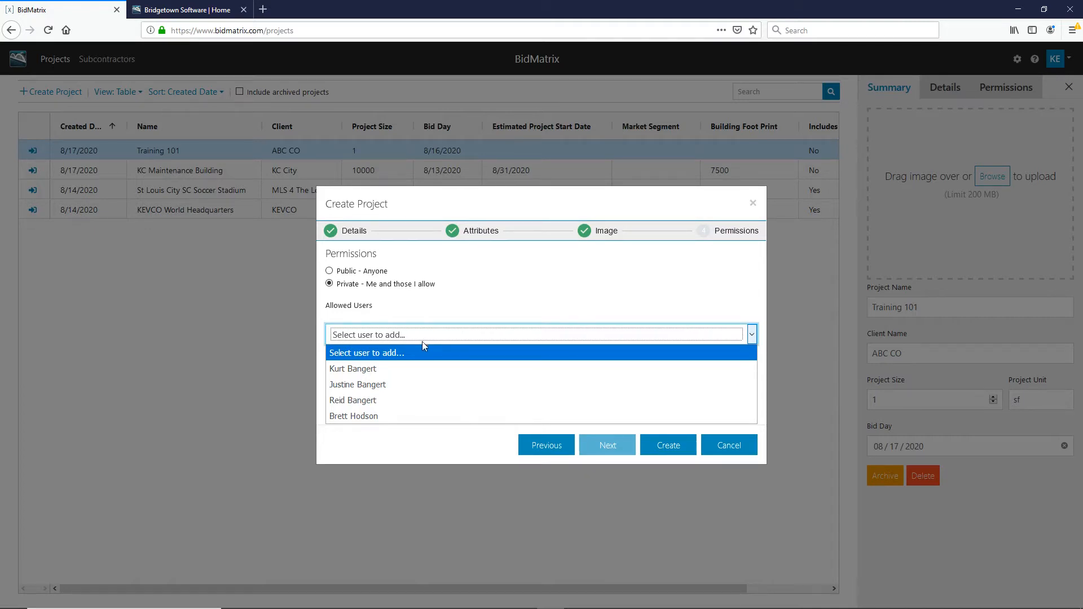
pyautogui.click(394, 385)
pyautogui.click(398, 374)
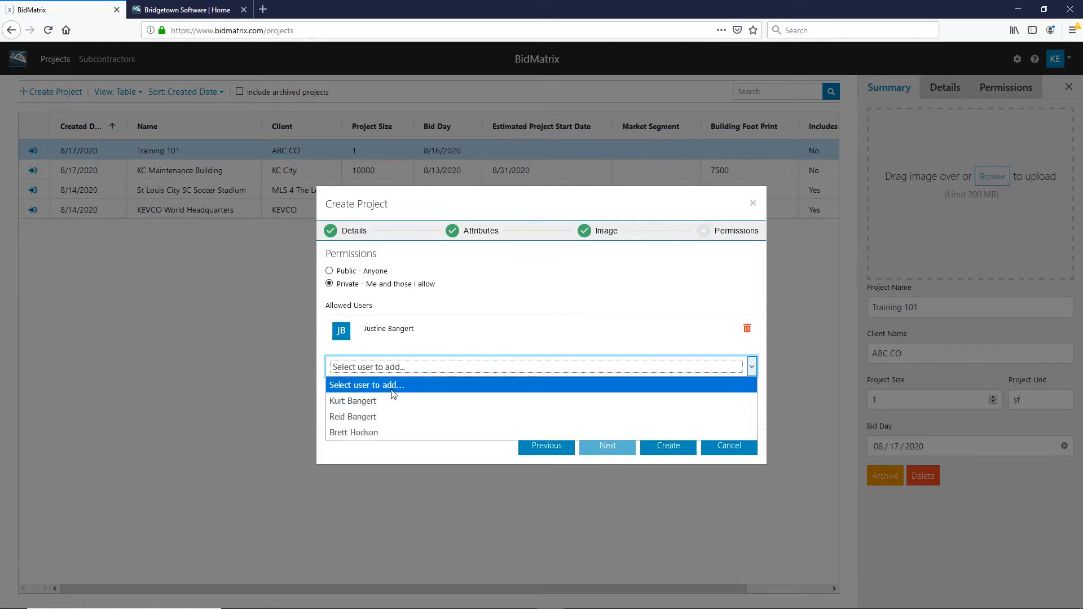
pyautogui.click(417, 435)
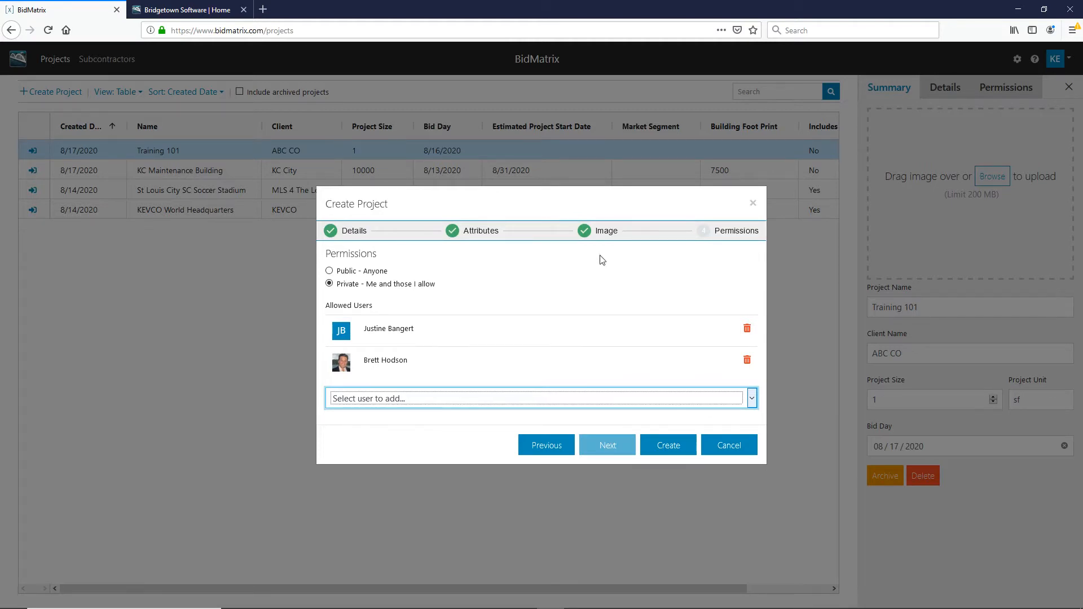
pyautogui.click(670, 446)
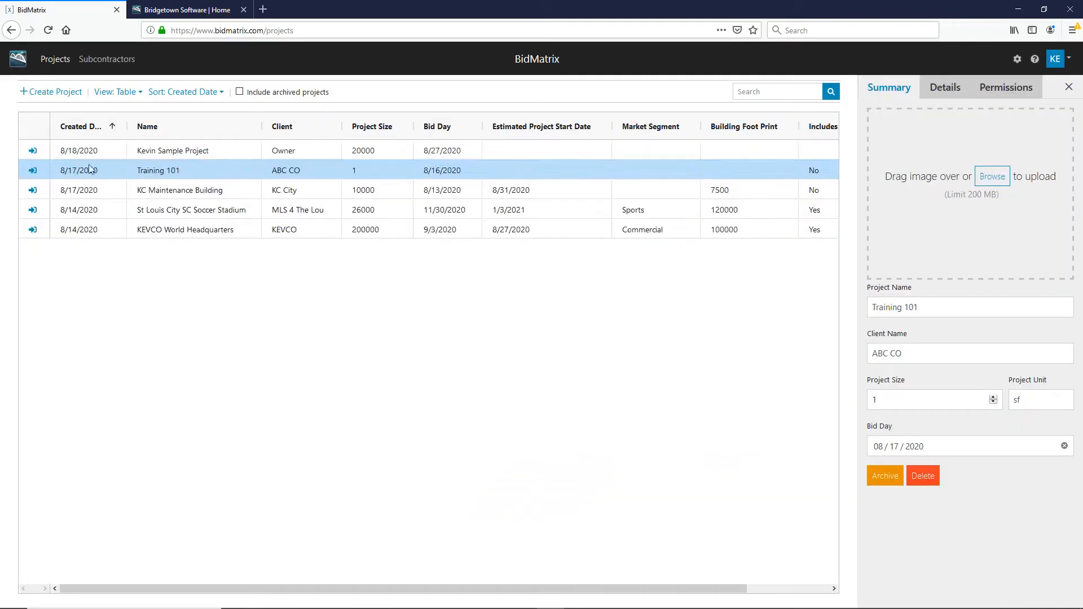
# Examine the new sample project's summary and details, comparing its summary with that of the Training 101 project
pyautogui.click(150, 153)
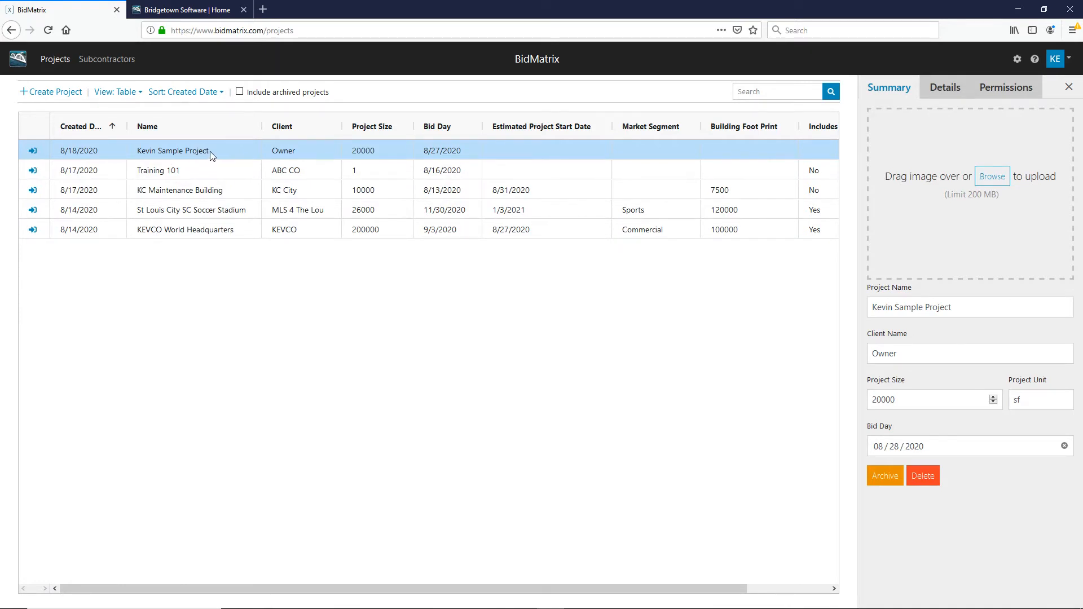
pyautogui.click(158, 172)
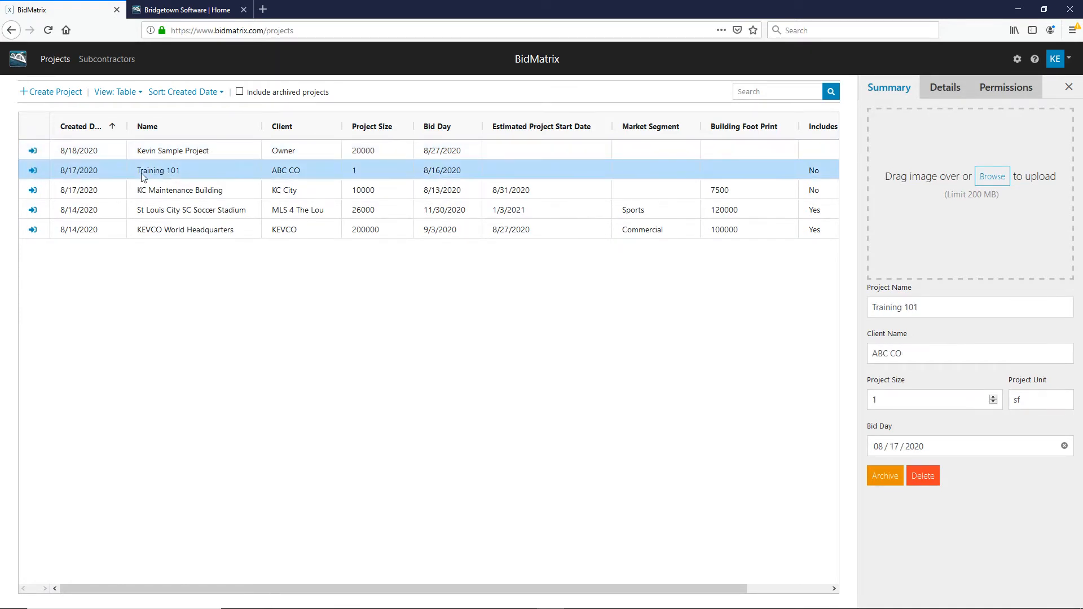
pyautogui.click(184, 155)
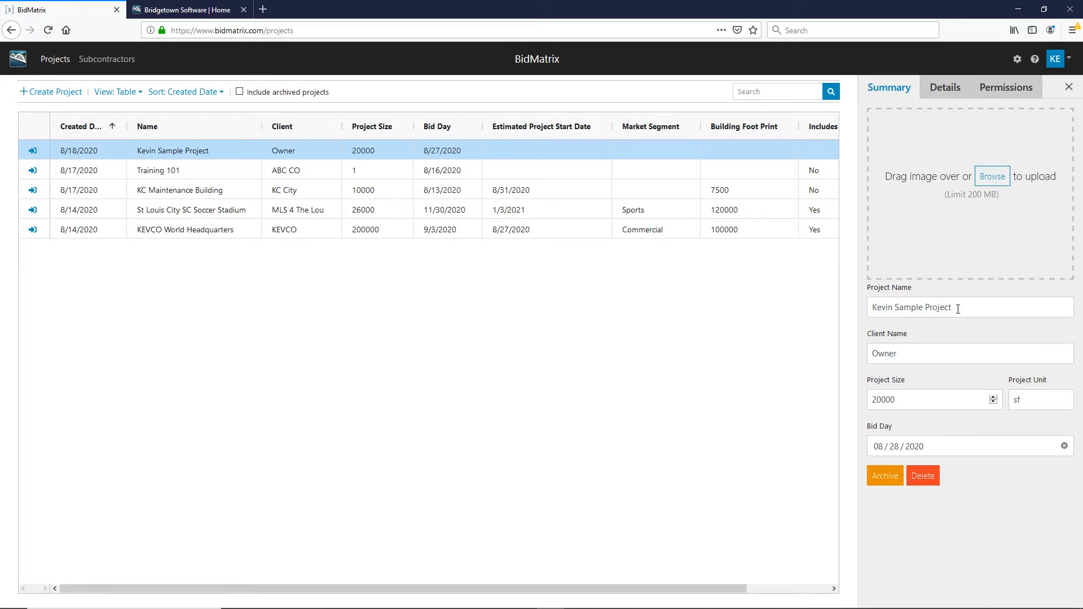
pyautogui.moveTo(958, 309); pyautogui.dragTo(873, 313)
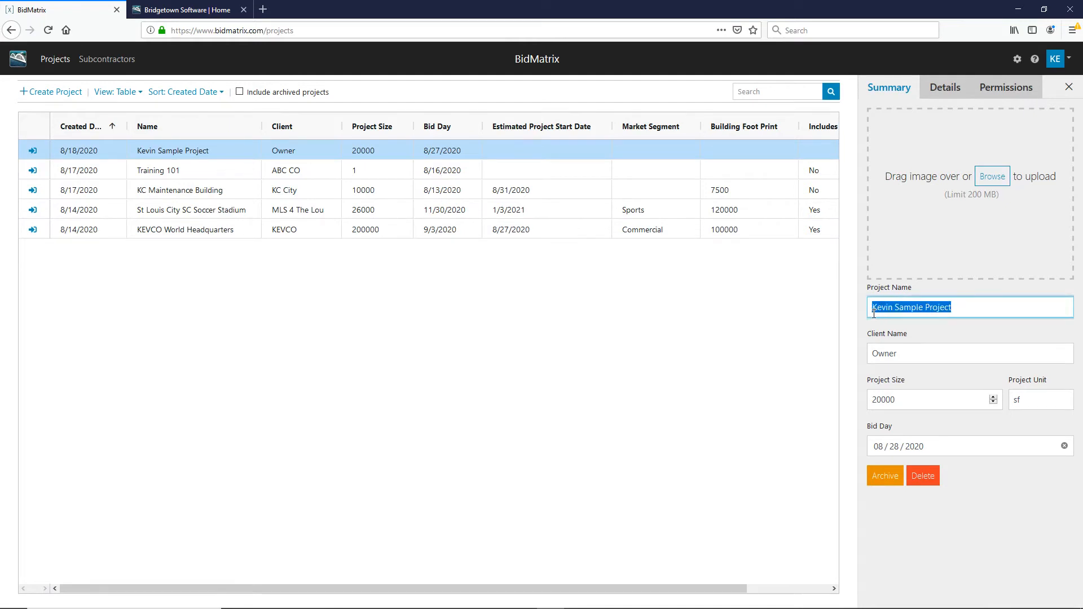
pyautogui.click(915, 350)
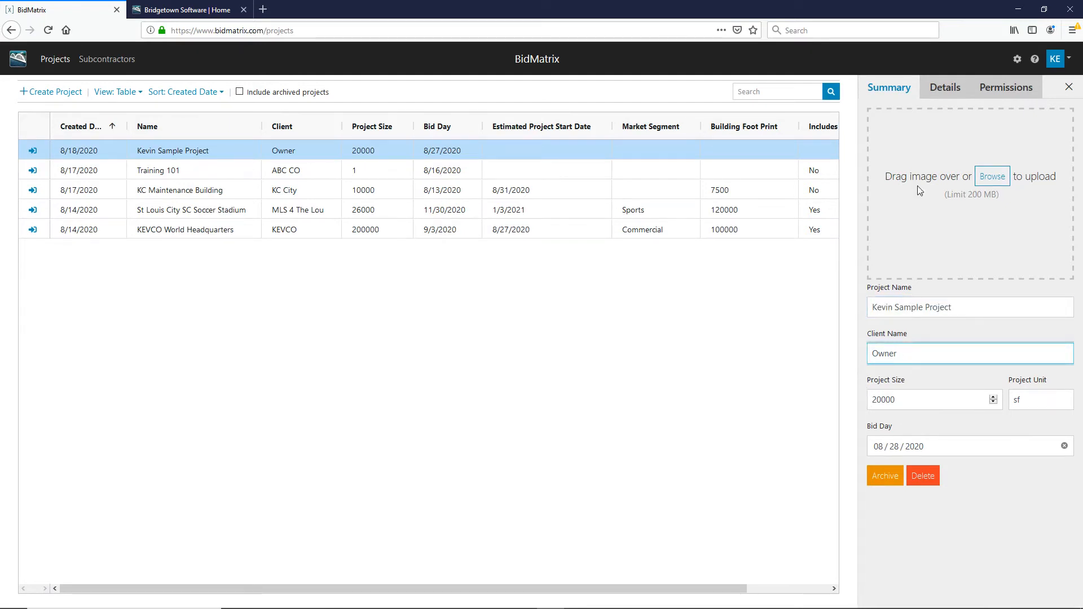
pyautogui.click(943, 89)
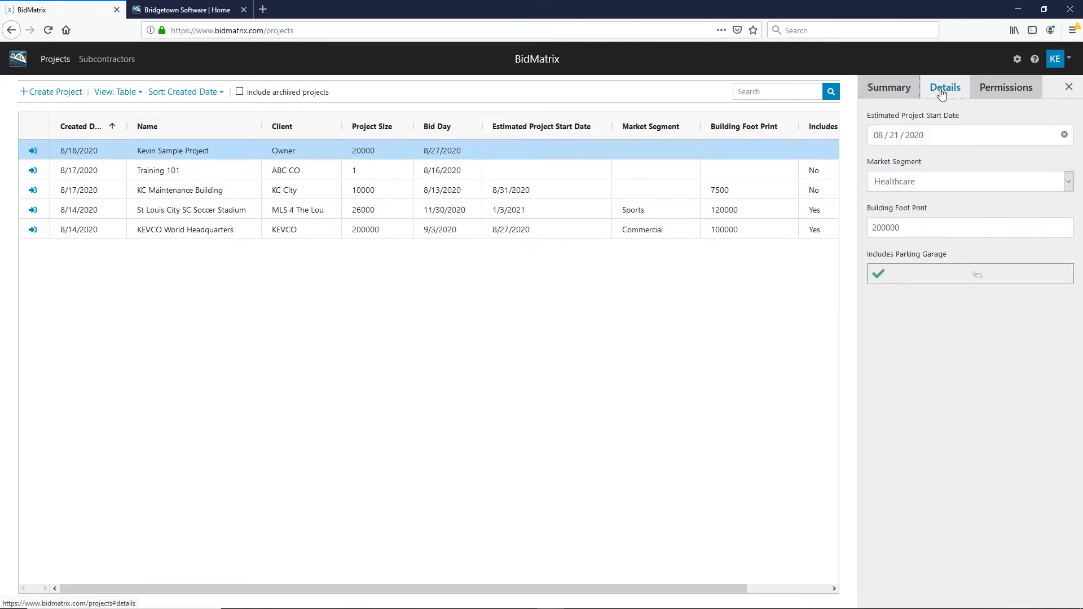
pyautogui.click(894, 88)
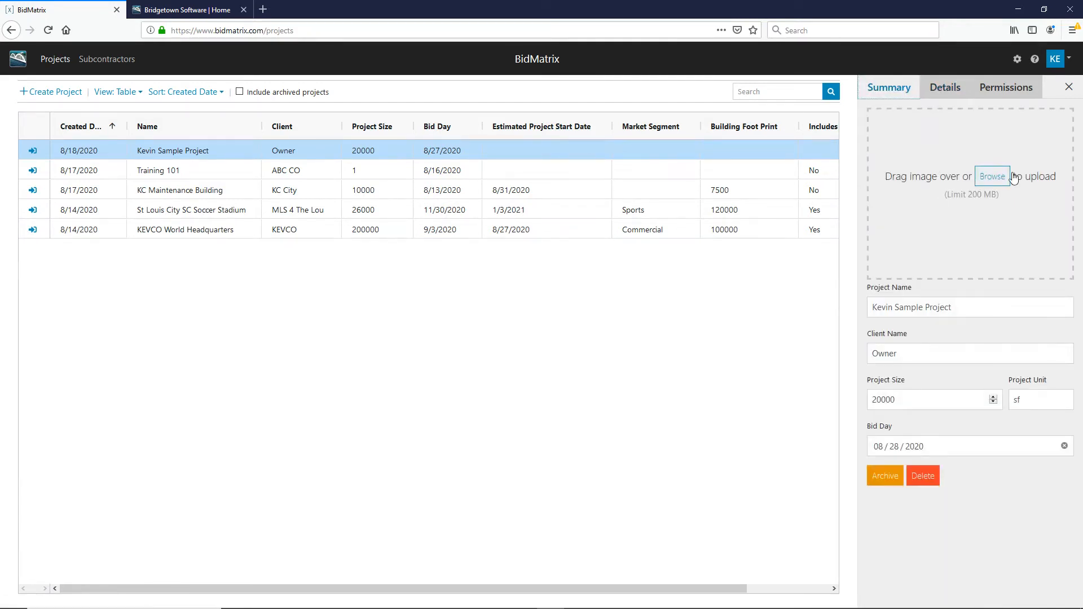
pyautogui.click(947, 90)
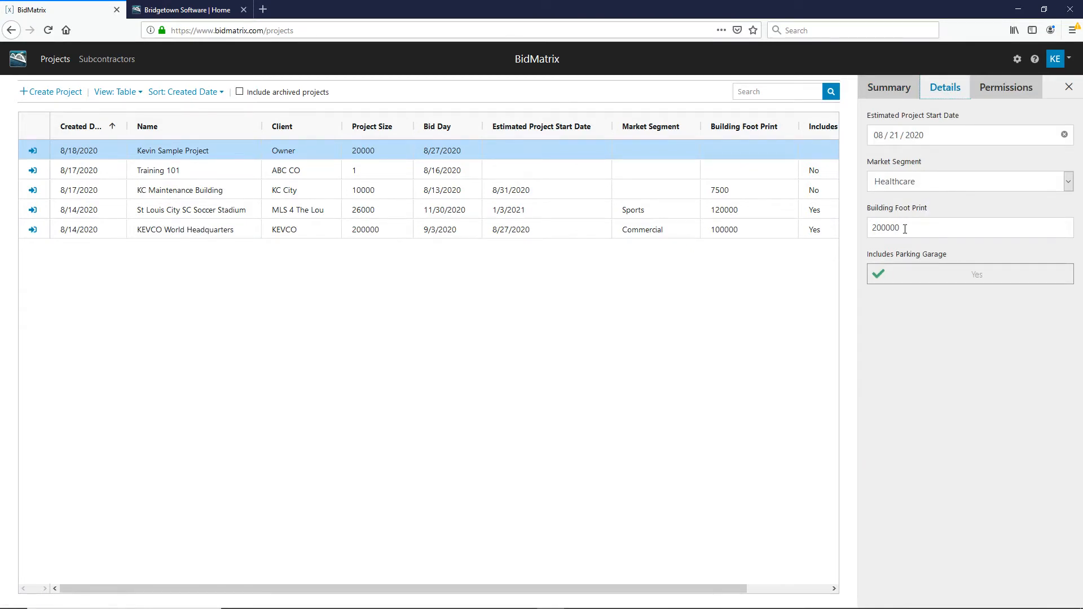
# Add the two remaining selectable users to the sample project's allowed users
pyautogui.click(1006, 89)
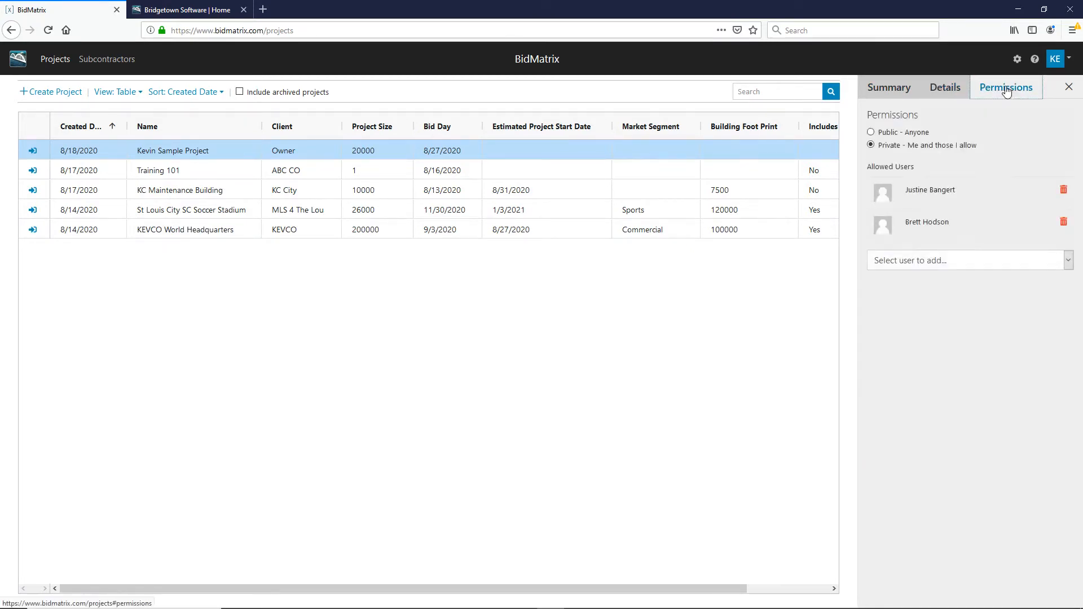
pyautogui.click(954, 264)
pyautogui.click(915, 311)
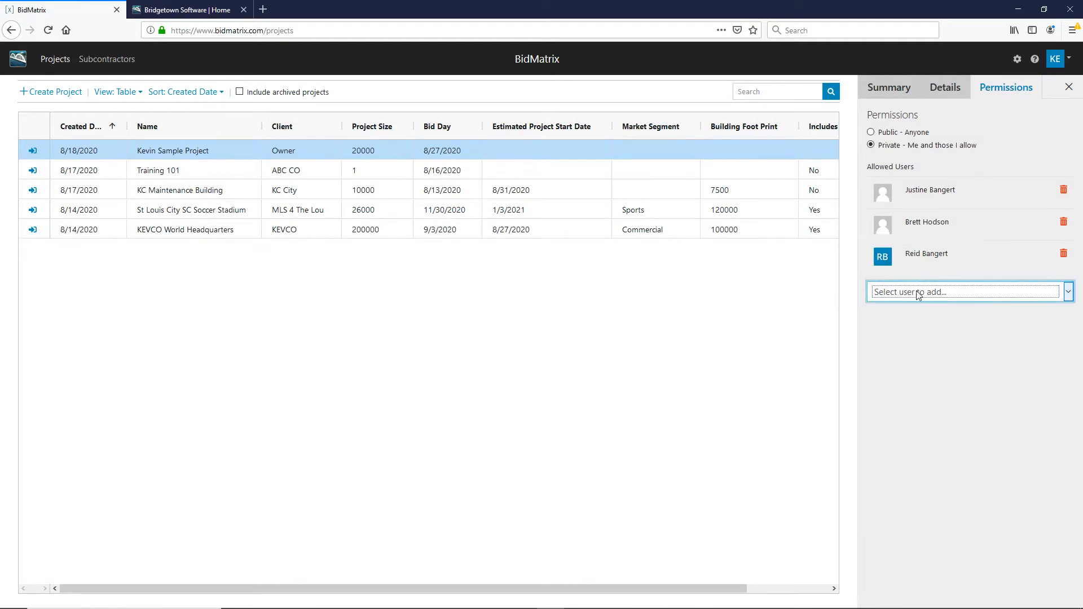
pyautogui.click(918, 291)
pyautogui.click(912, 324)
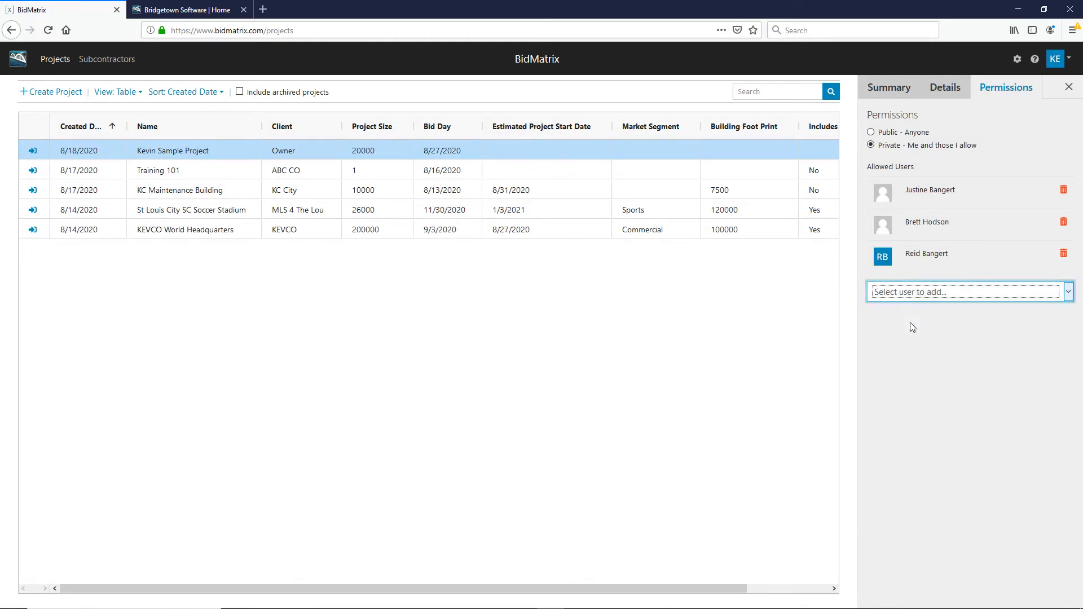
# Remove the third and second users from the allowed users, and change the project's permissions to Public - Anyone
pyautogui.click(1064, 257)
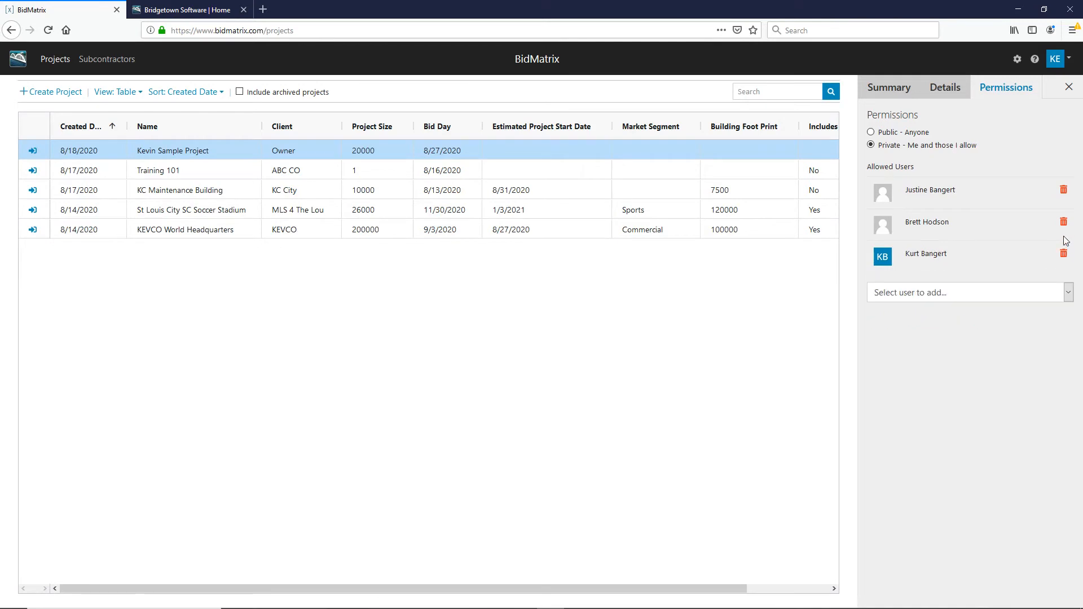
pyautogui.click(1064, 224)
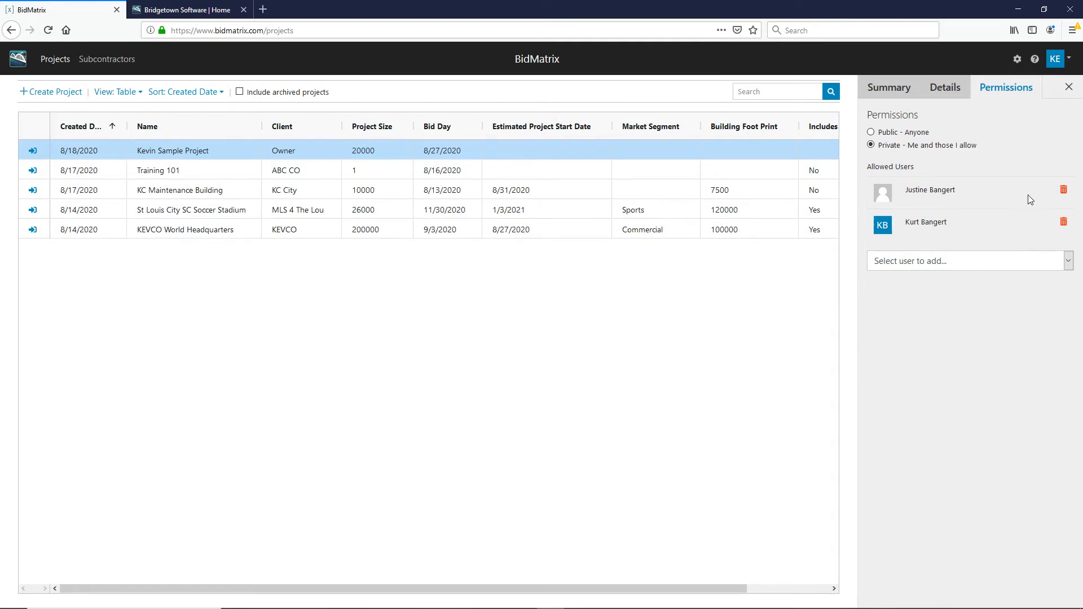
pyautogui.click(872, 133)
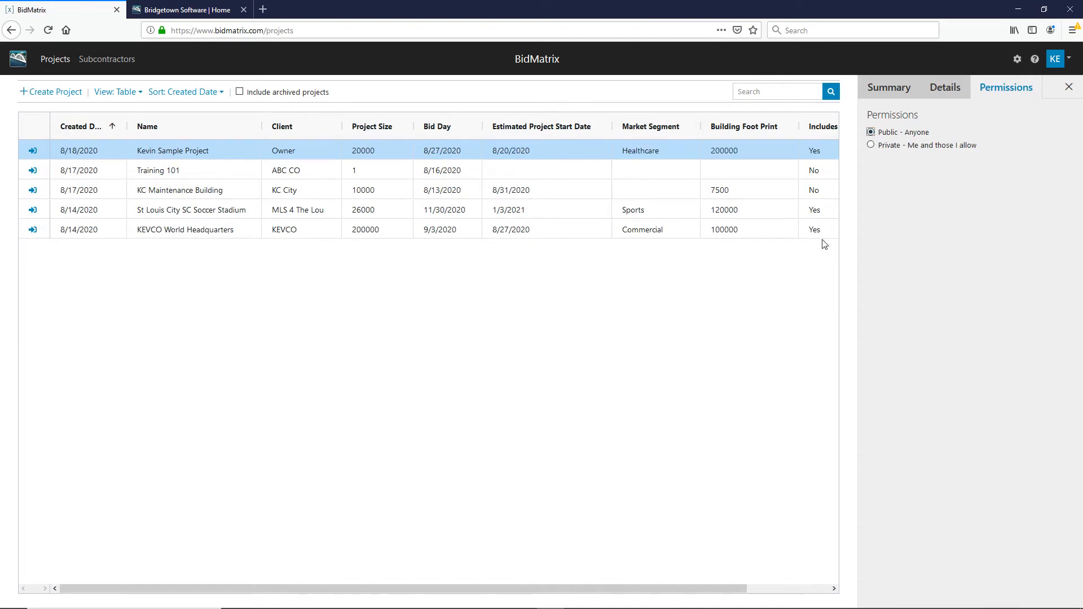
# Close the sample project's properties, view the project list as tiles, and return it to the table view
pyautogui.click(1068, 87)
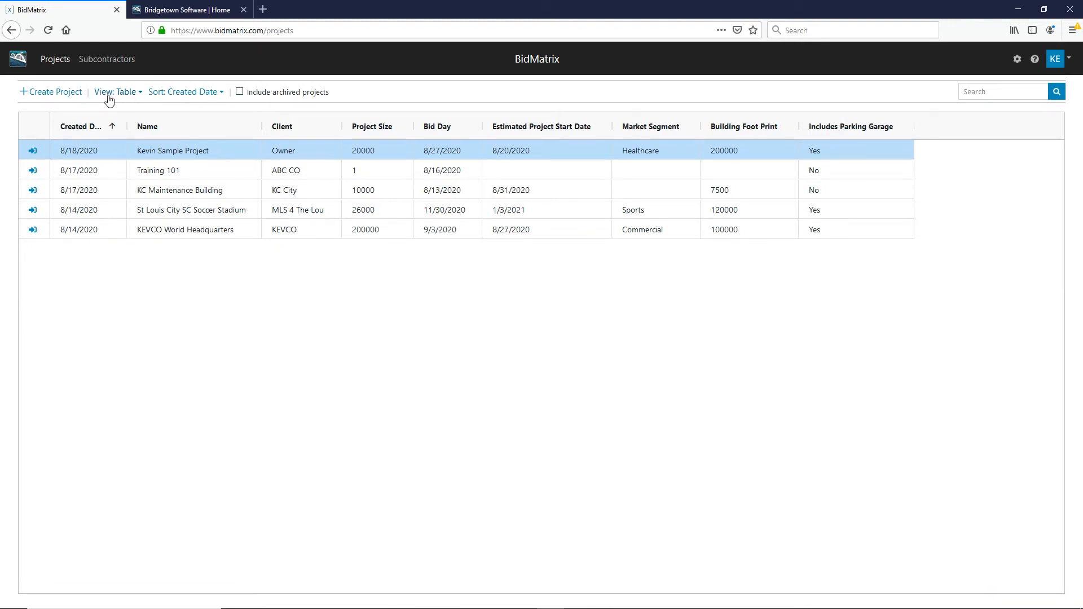
pyautogui.click(137, 94)
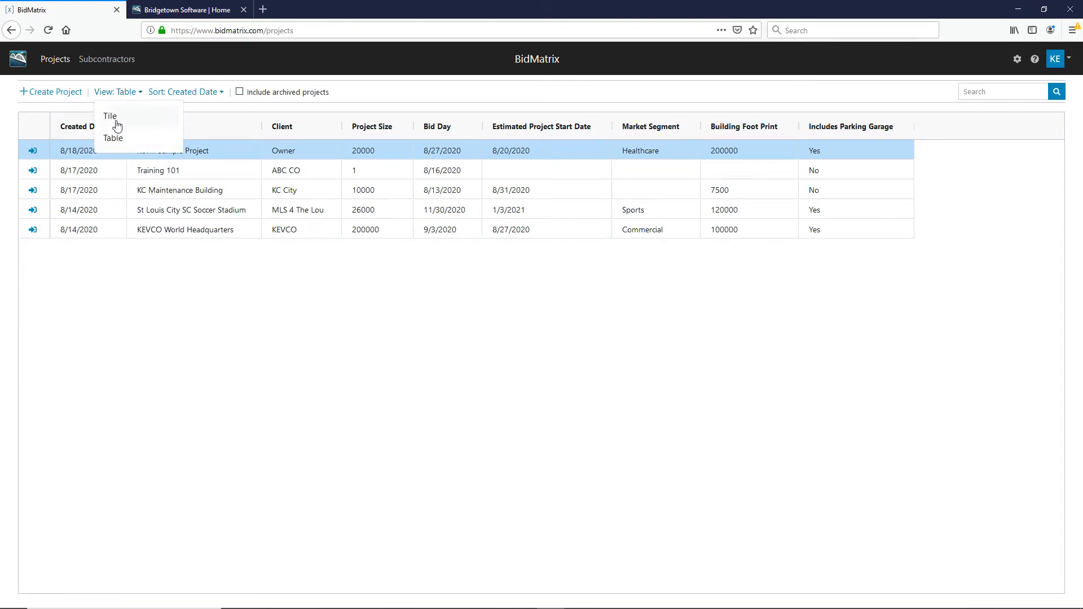
pyautogui.click(115, 121)
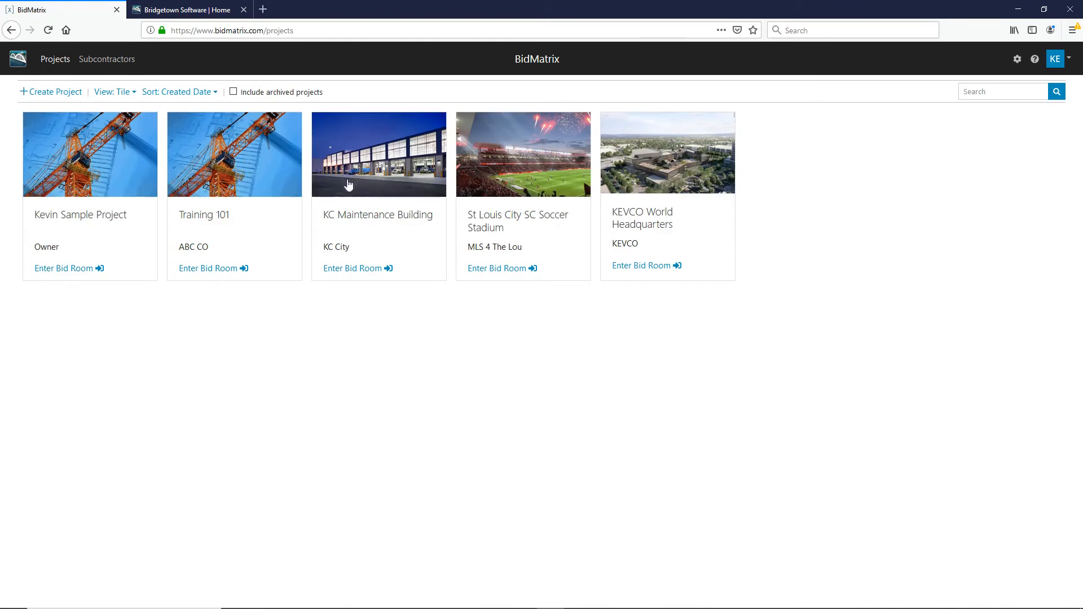
pyautogui.click(122, 93)
pyautogui.click(121, 124)
pyautogui.click(121, 92)
pyautogui.click(127, 139)
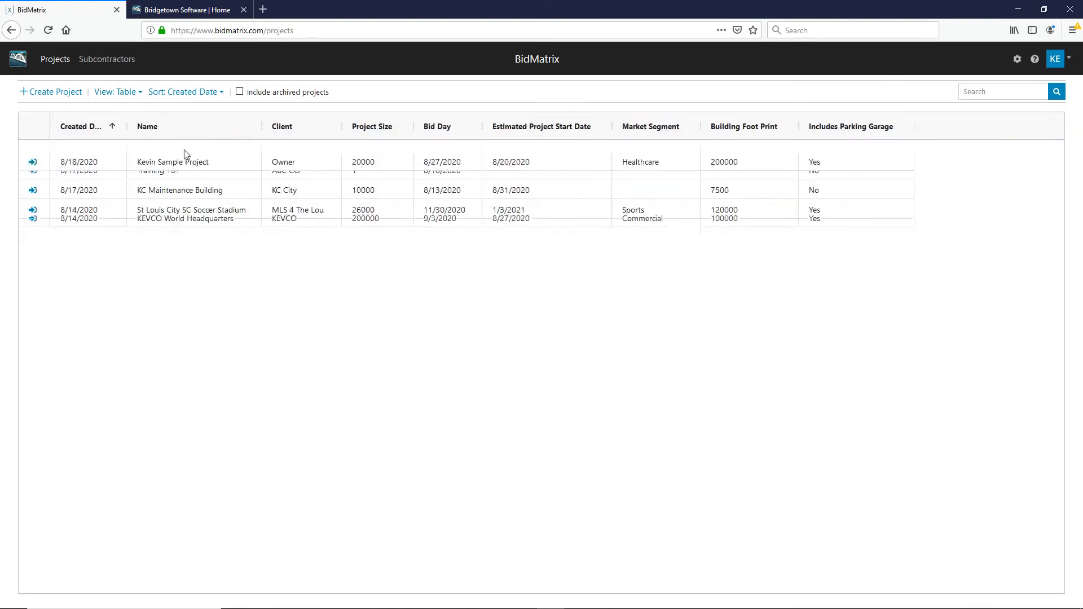
# Sort the project table by name, client and project size in turn
pyautogui.click(213, 96)
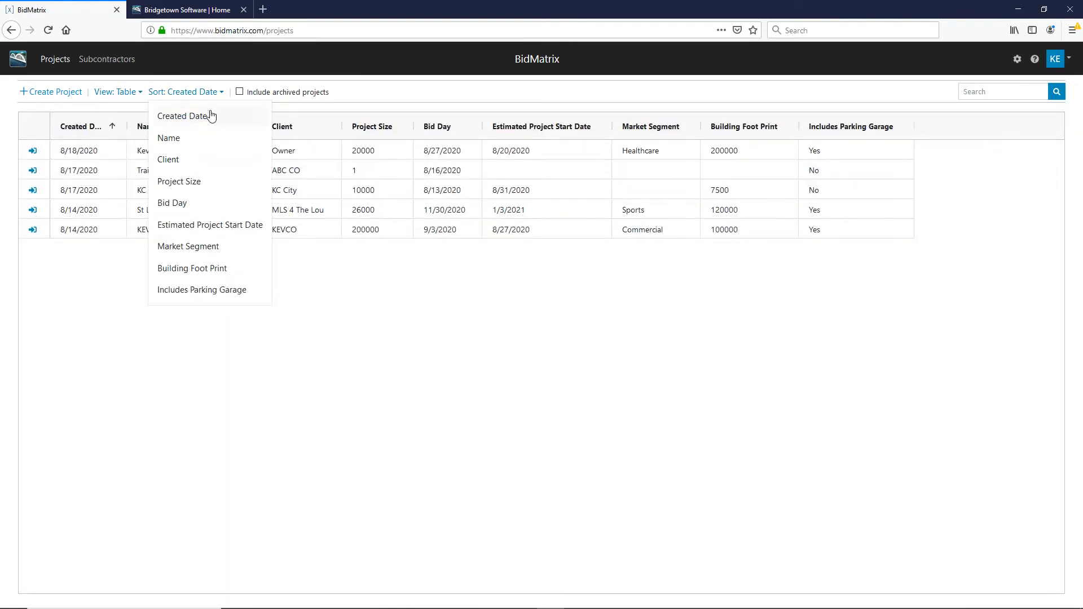
pyautogui.click(91, 125)
pyautogui.click(201, 128)
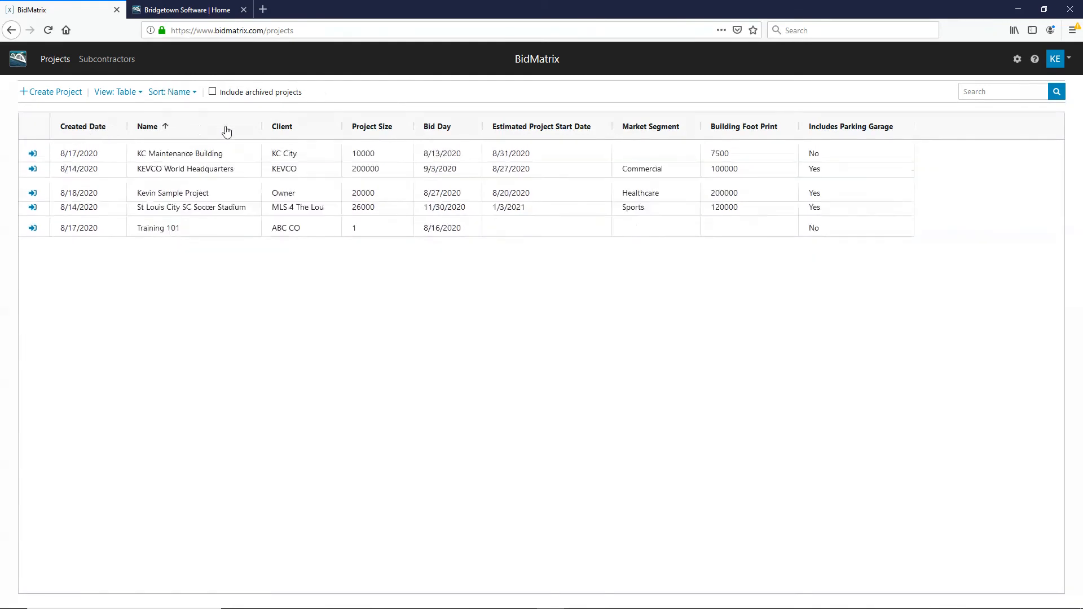
pyautogui.click(318, 127)
pyautogui.click(388, 127)
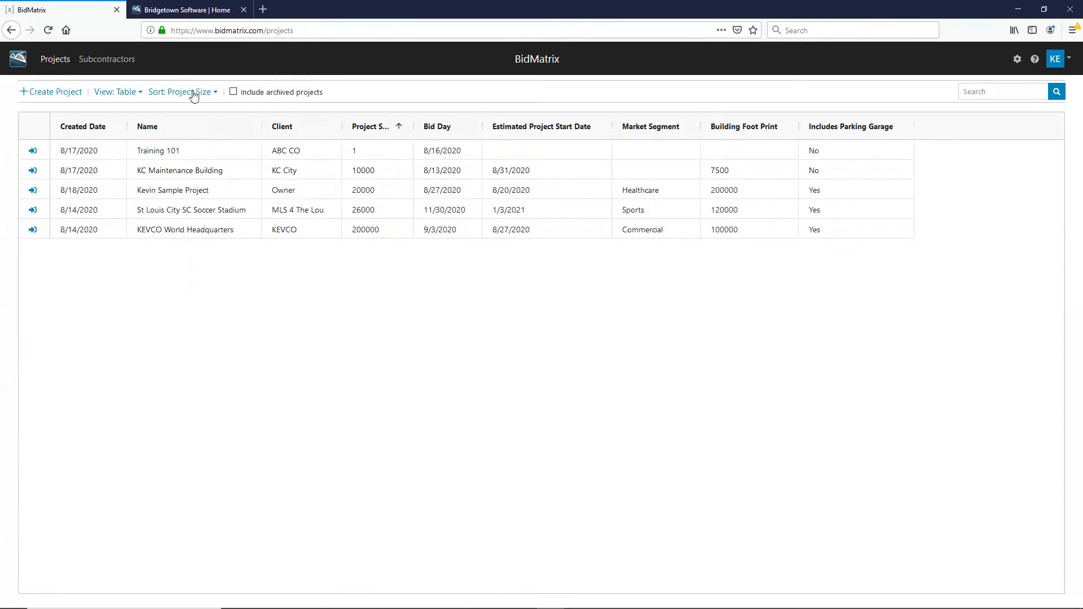
# Sort the projects by name while they are shown as tiles, and return the list to the table view
pyautogui.click(135, 96)
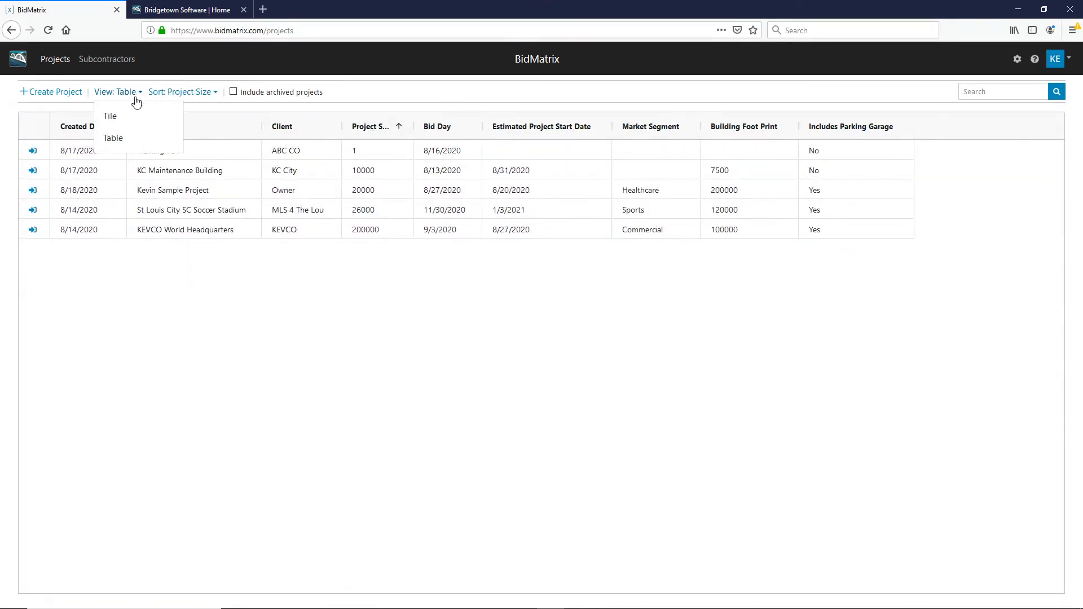
pyautogui.click(111, 117)
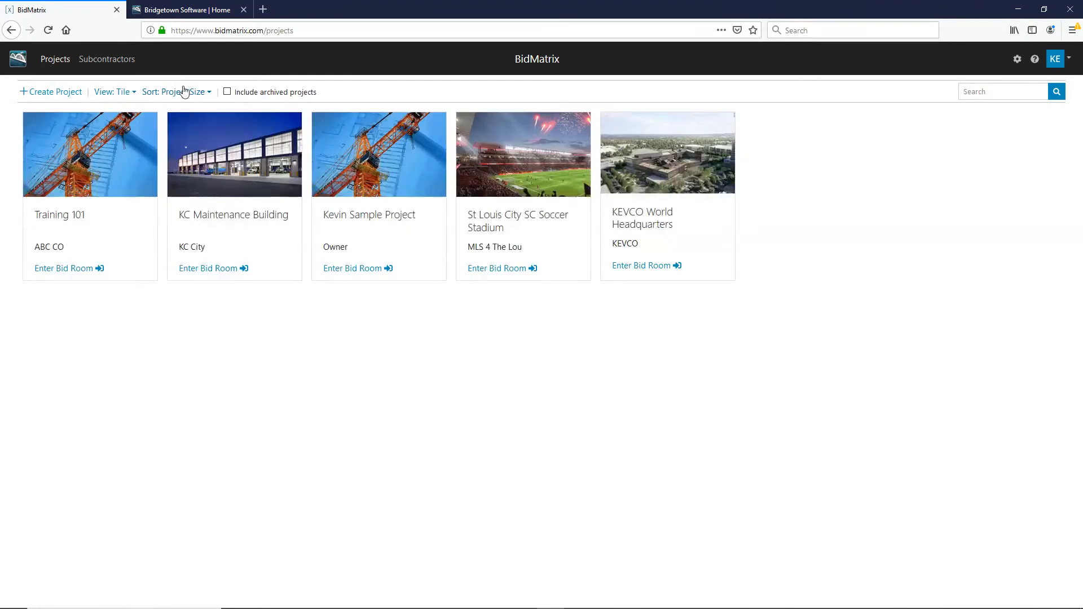
pyautogui.click(188, 94)
pyautogui.click(178, 145)
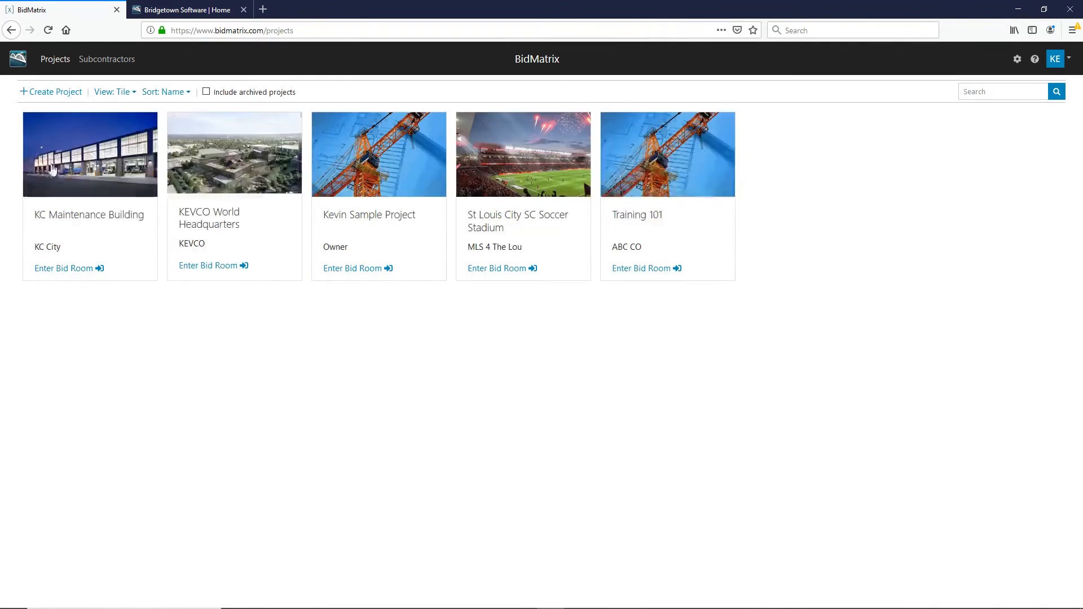
pyautogui.click(119, 94)
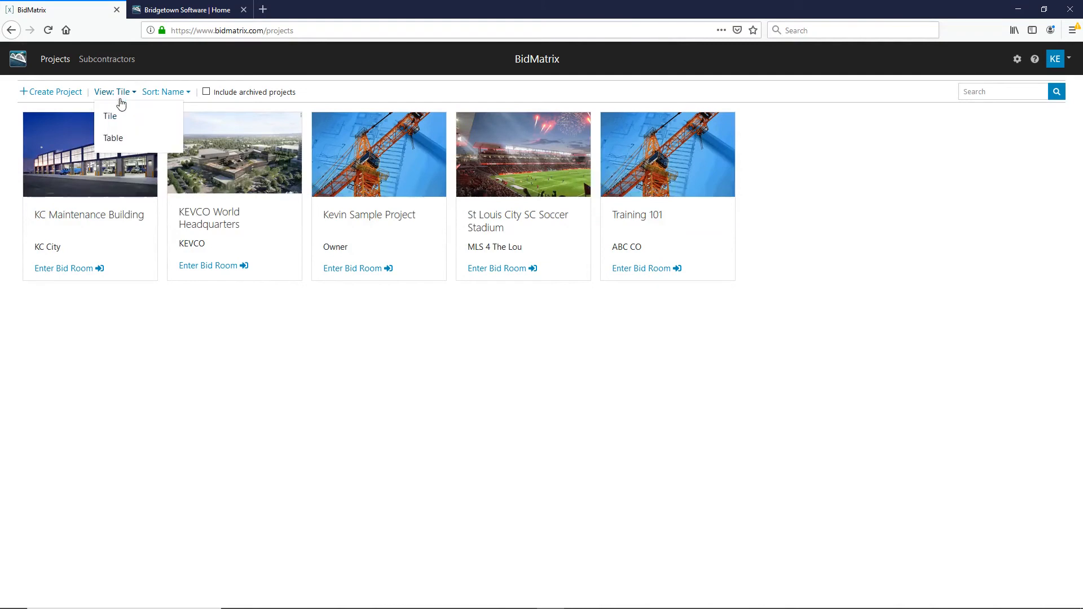
pyautogui.click(115, 138)
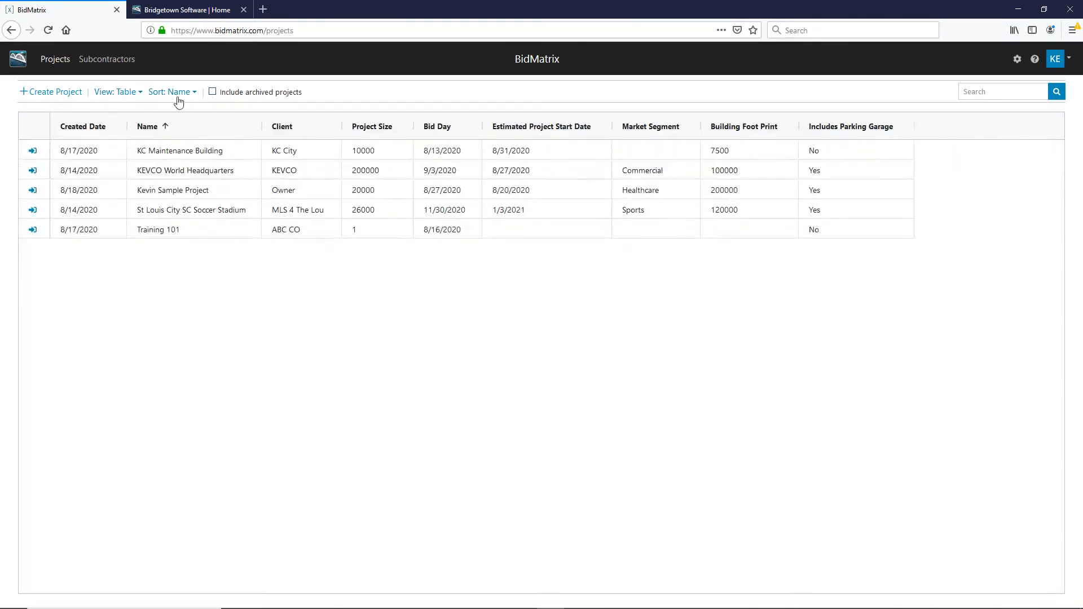
# Archive the Training 101 project
pyautogui.click(165, 232)
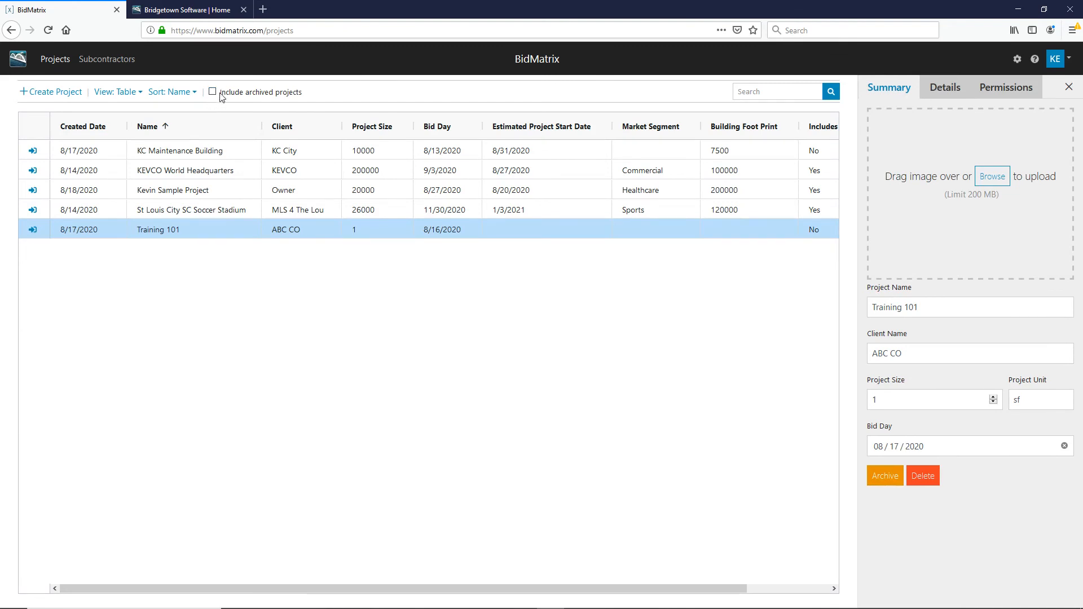
pyautogui.click(886, 476)
pyautogui.click(583, 364)
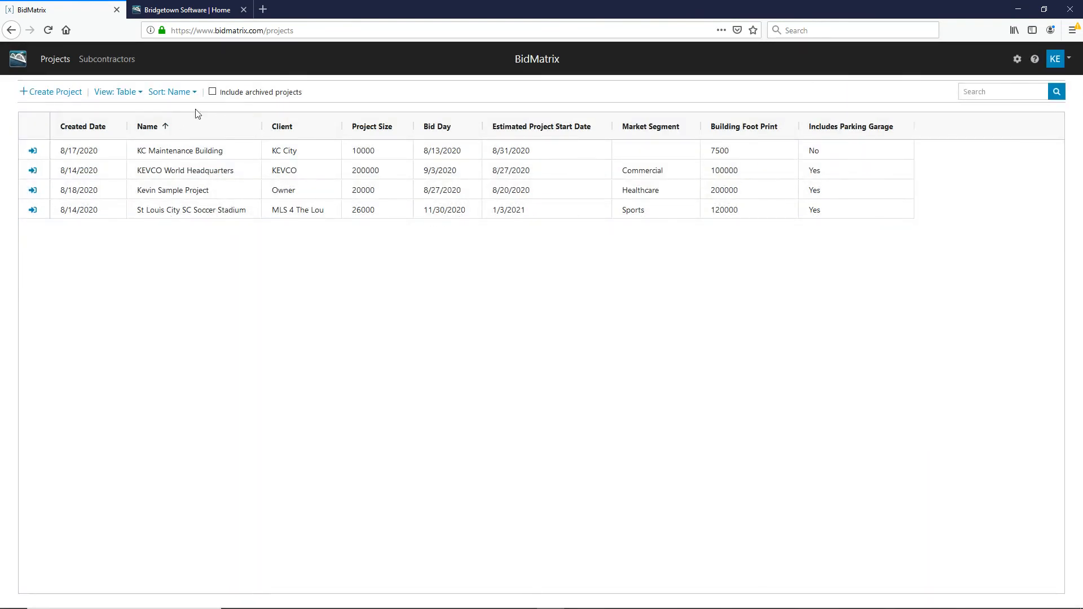
# Compare the project list with and without archived projects, leaving archived projects included
pyautogui.click(212, 91)
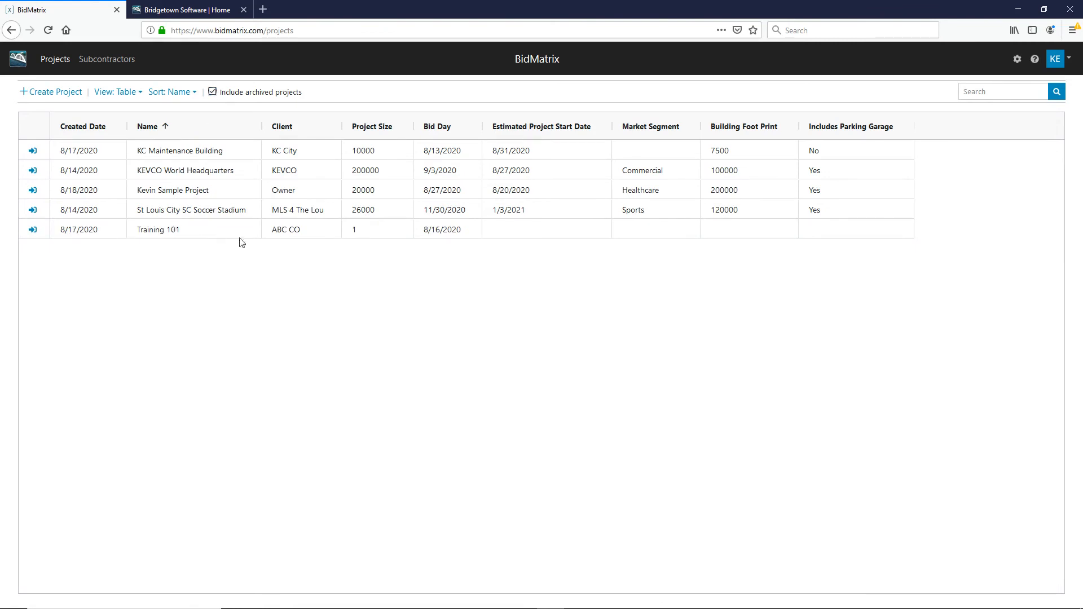
pyautogui.click(213, 94)
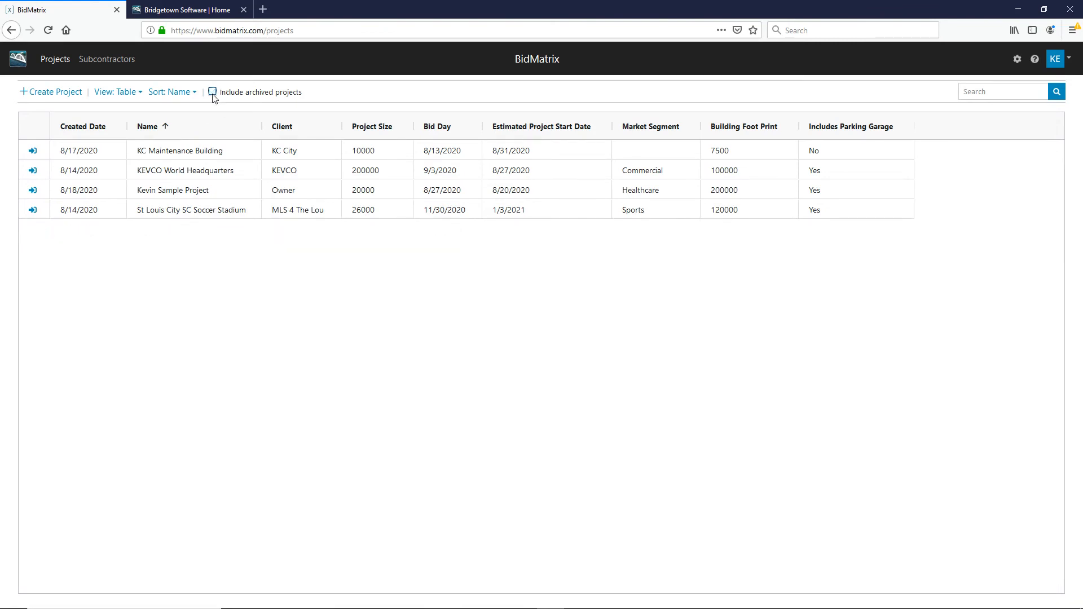
pyautogui.click(212, 93)
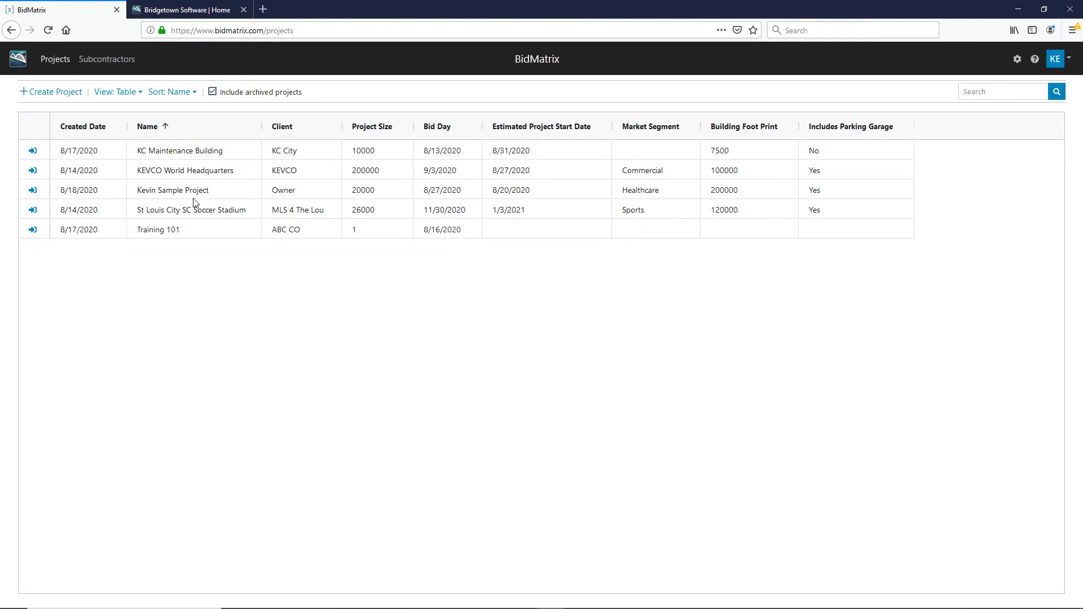
# Delete the archived Training 101 project
pyautogui.click(197, 235)
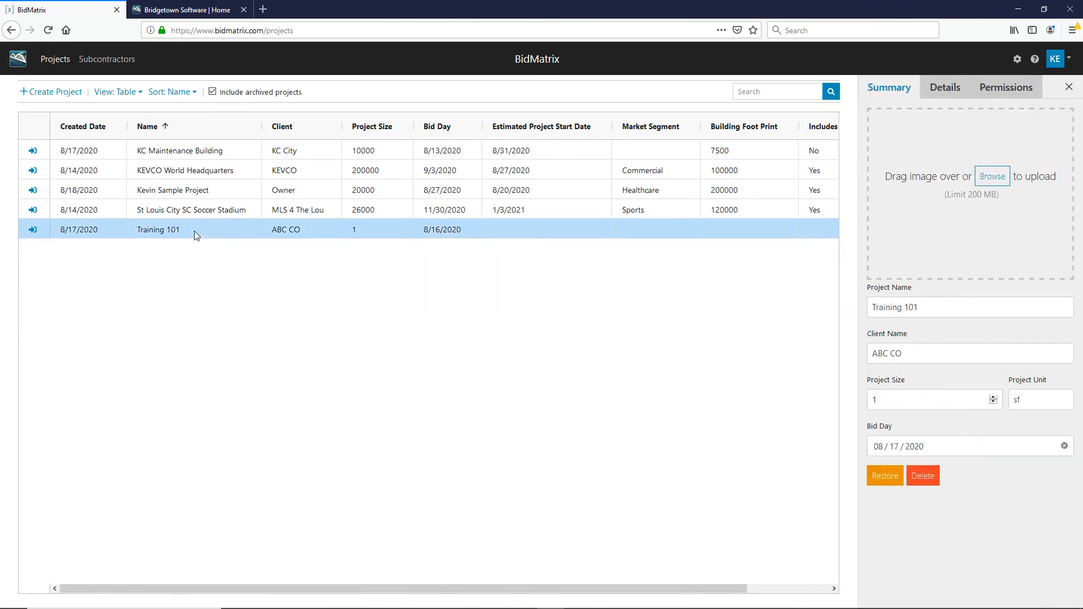
pyautogui.click(923, 478)
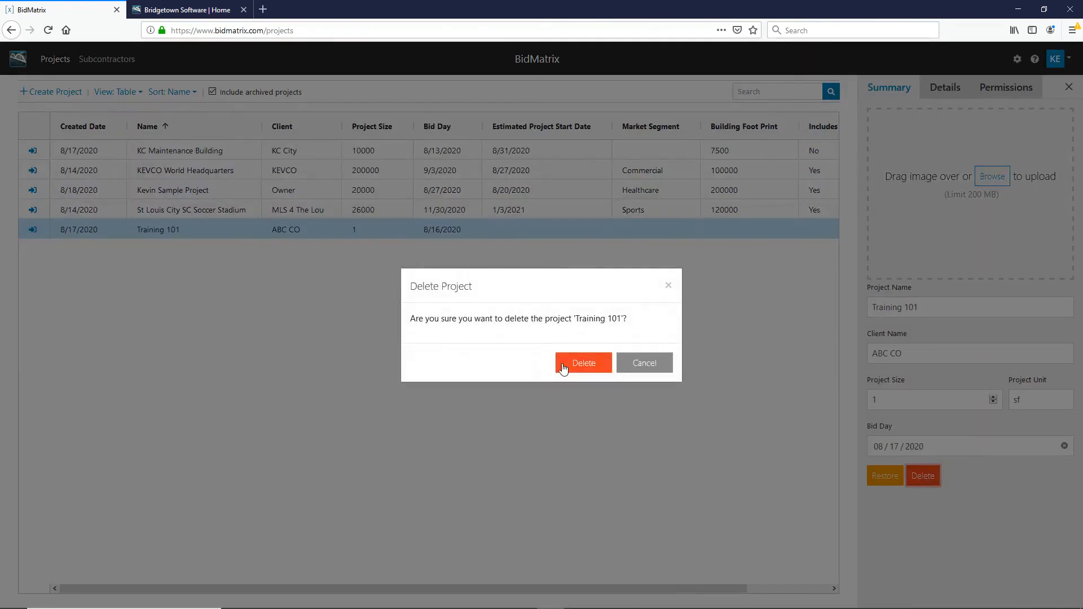
pyautogui.press('Return')
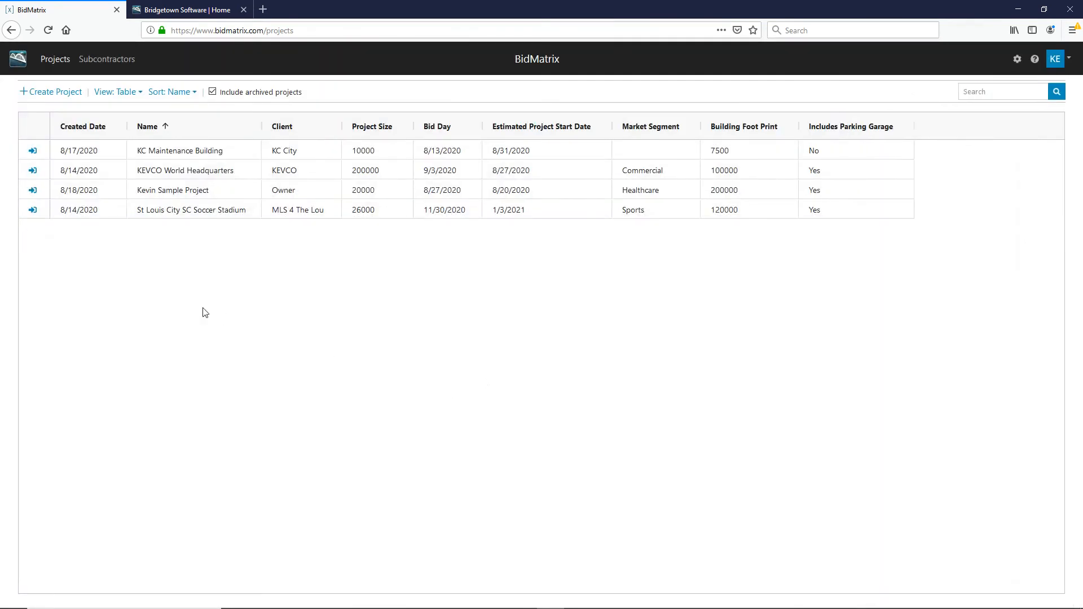
# Exclude archived projects from the list and enter the sample project's bid room
pyautogui.click(212, 92)
pyautogui.click(88, 193)
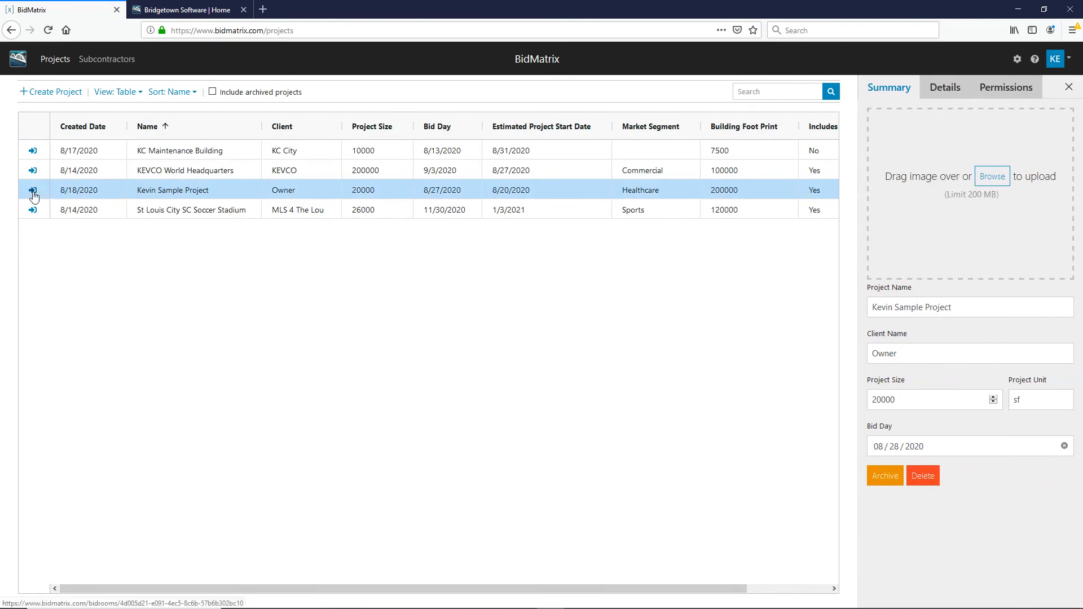
pyautogui.click(32, 190)
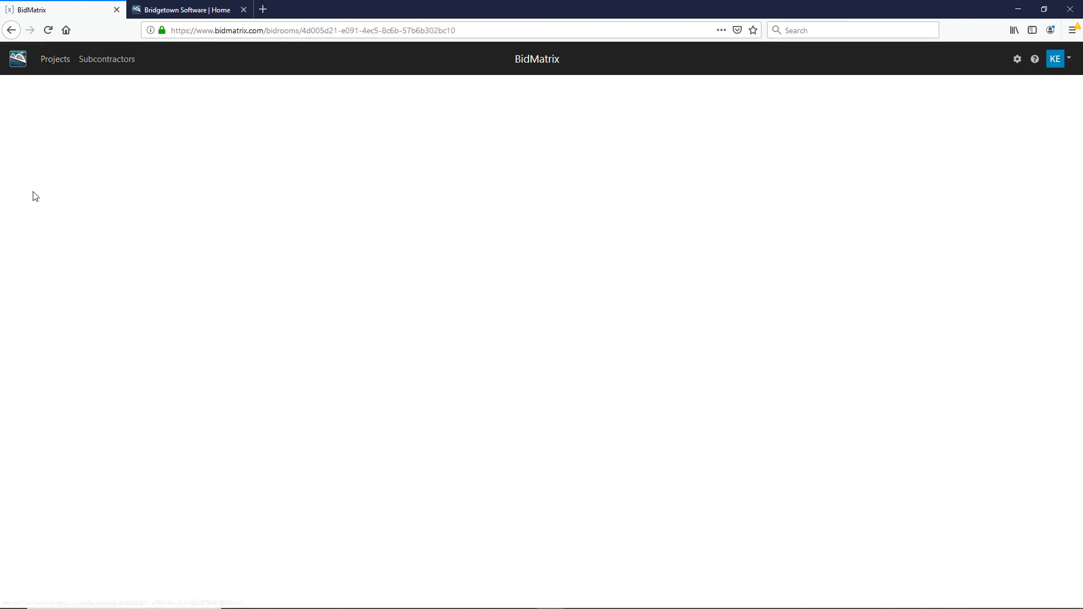